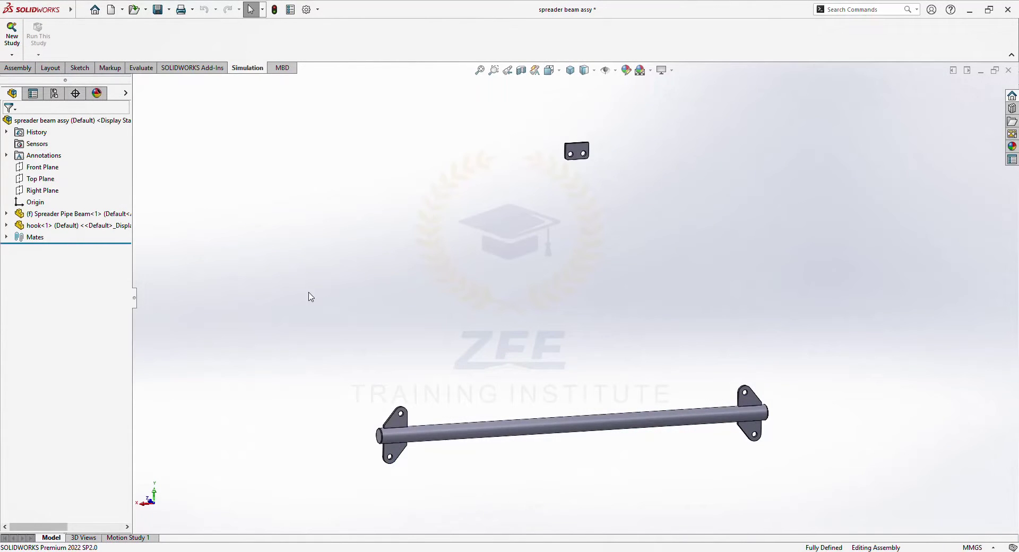
Create a new Static study named Static 1
click(13, 33)
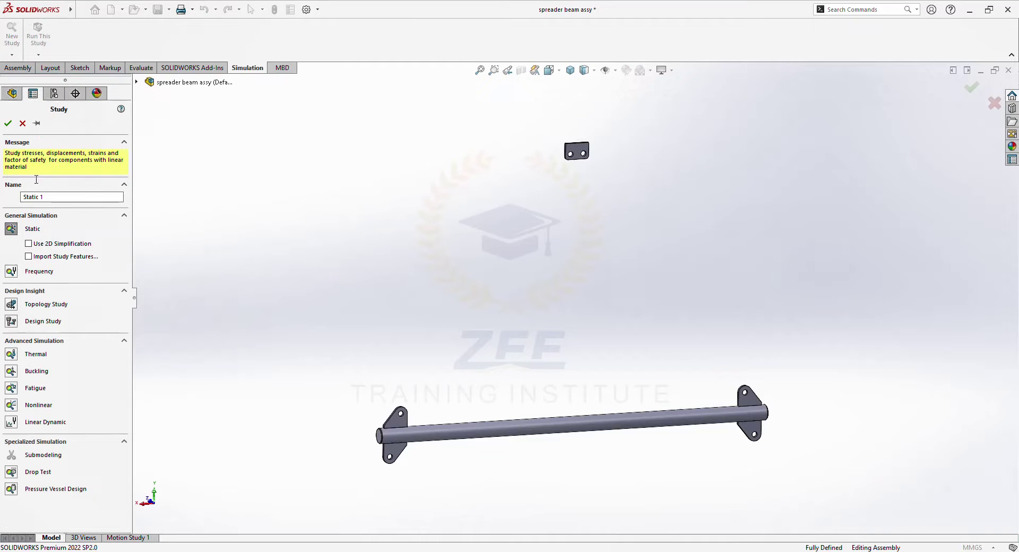
click(8, 123)
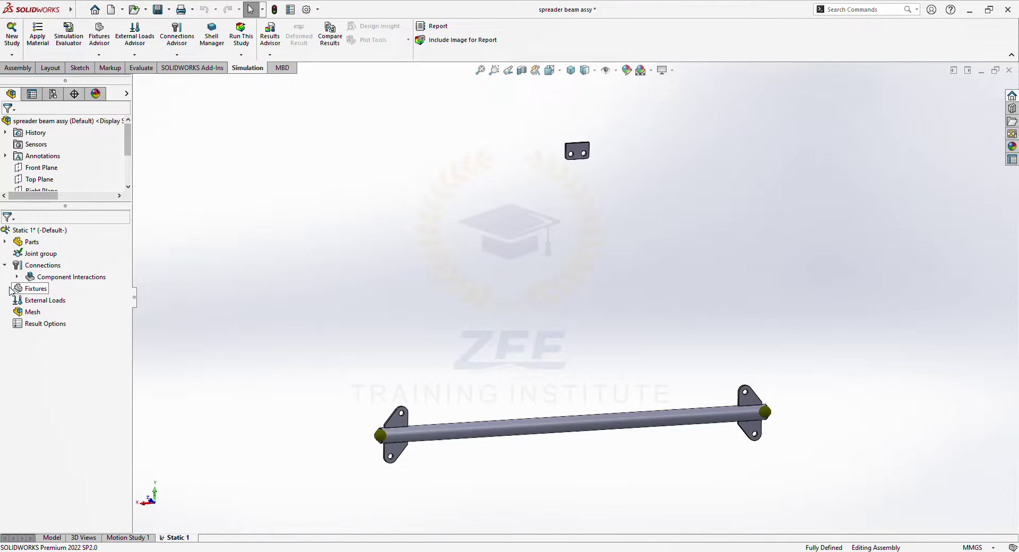
right_click(21, 270)
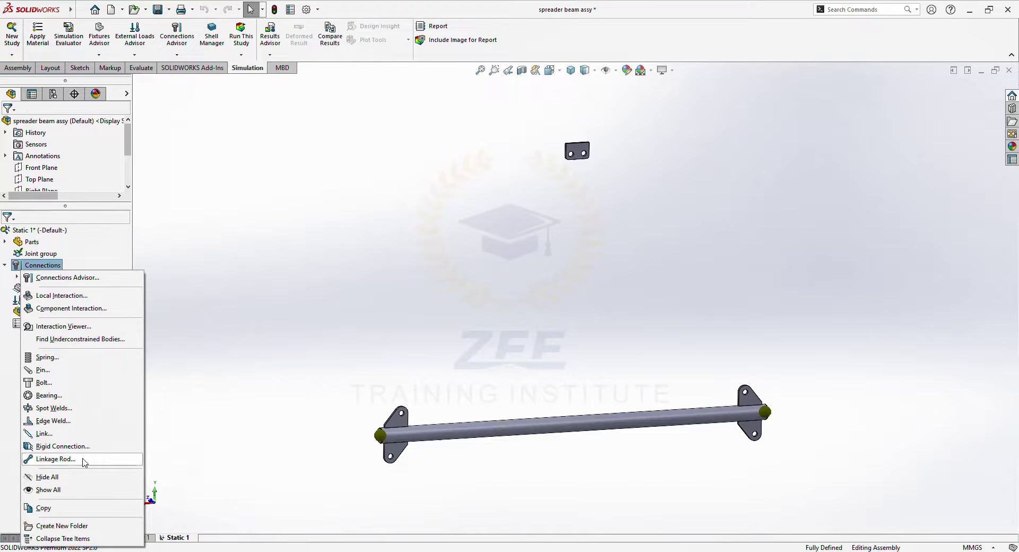
click(335, 338)
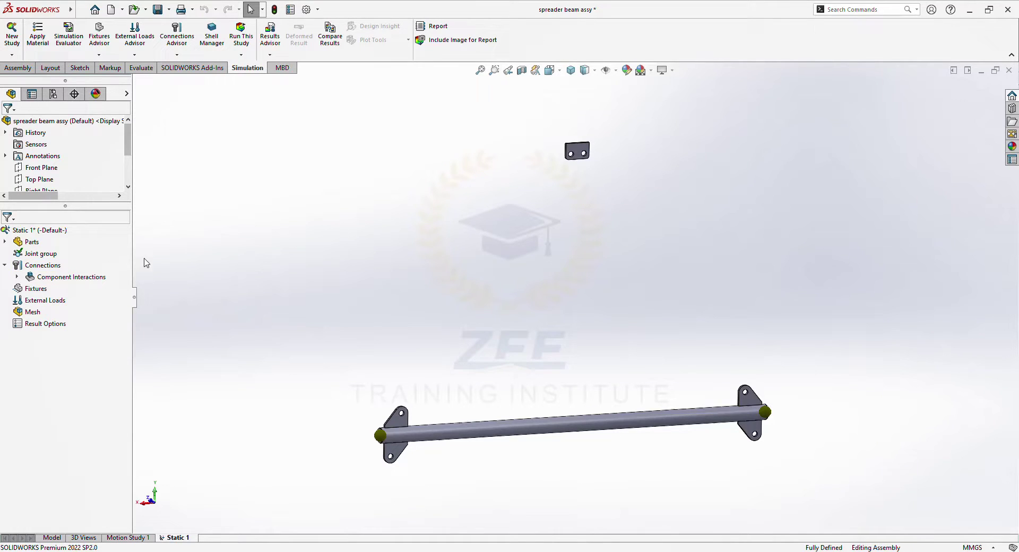
Expand Parts and Spreader Pipe Beam-1 in the study tree and select its Cut list folder
click(5, 242)
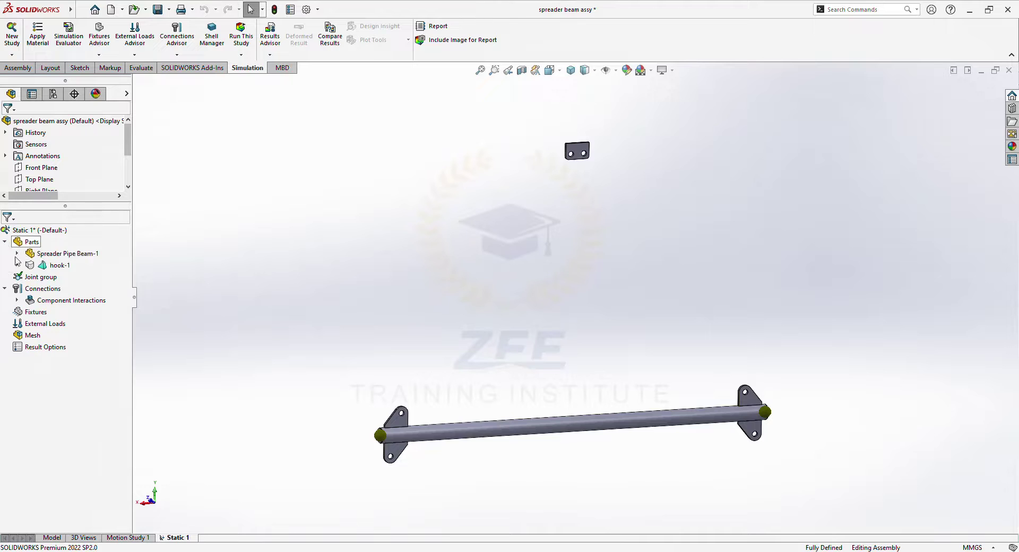
click(17, 253)
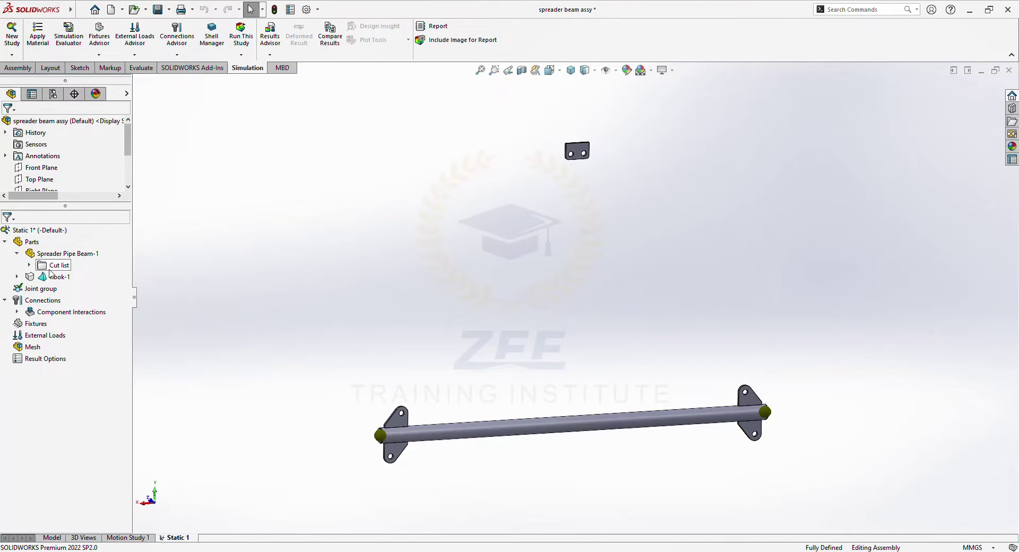
click(50, 271)
Delete the beam's Cut list folder so SolidBody 1–7 are listed directly
right_click(64, 266)
click(77, 270)
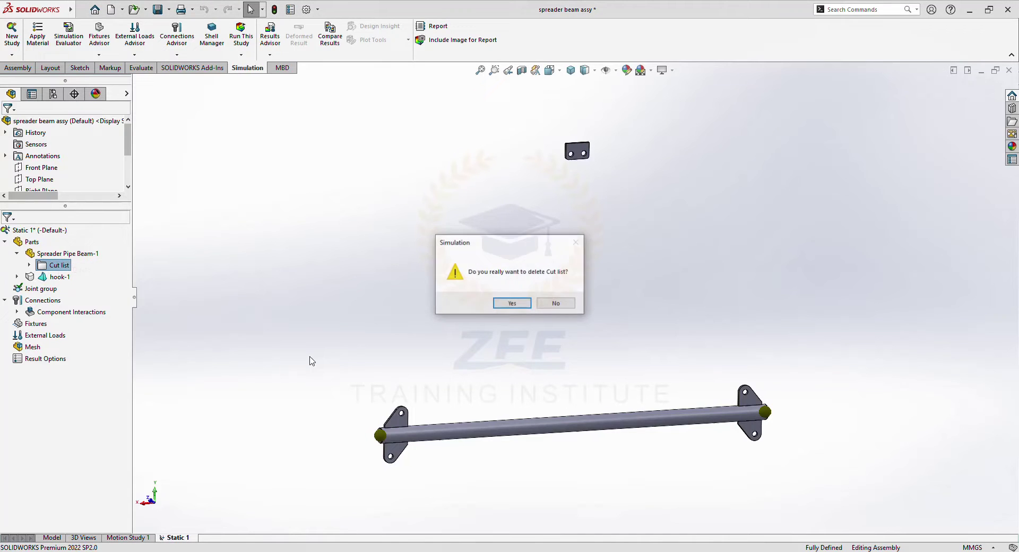
click(512, 304)
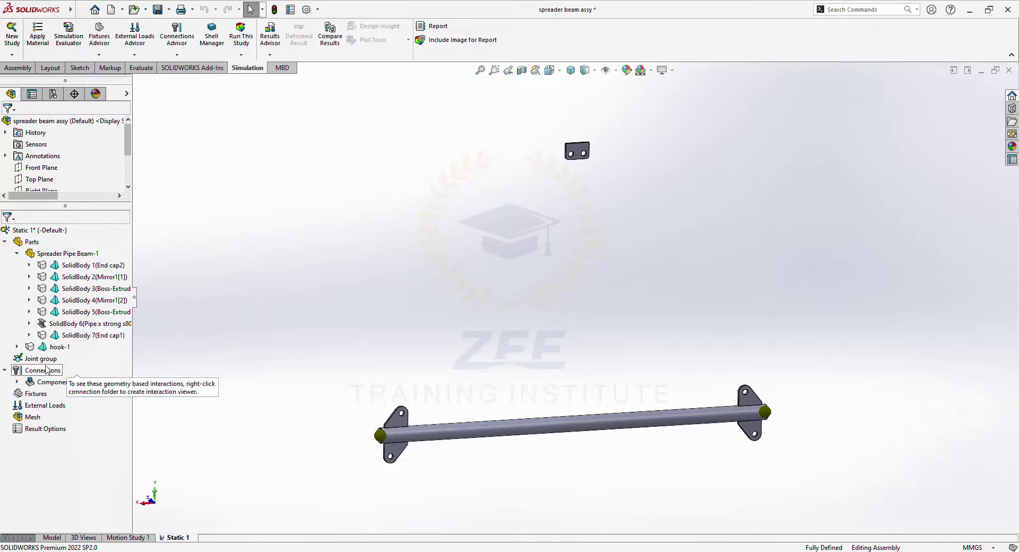
Treat the pipe body SolidBody 6 as a solid, then zoom to fit and save the assembly
right_click(68, 325)
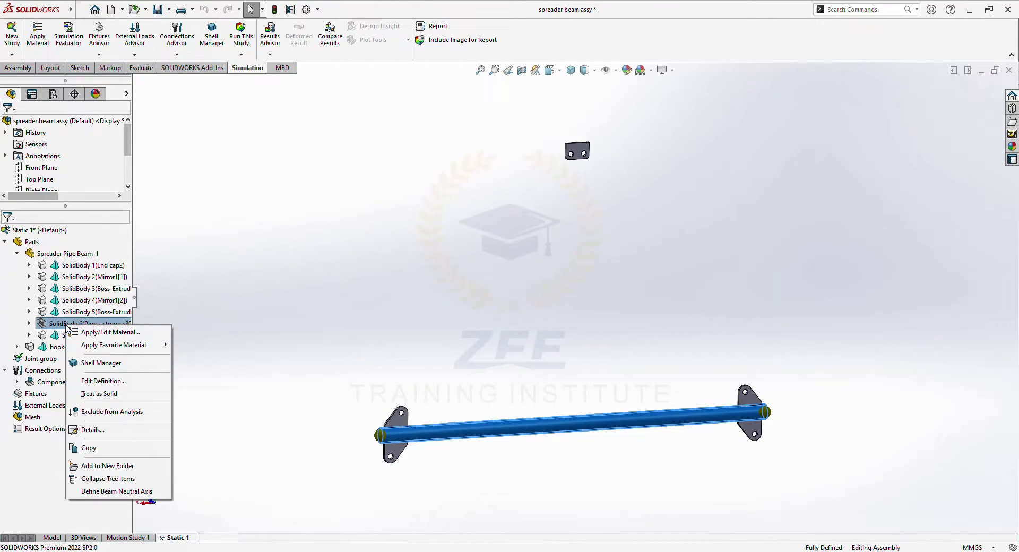
click(98, 393)
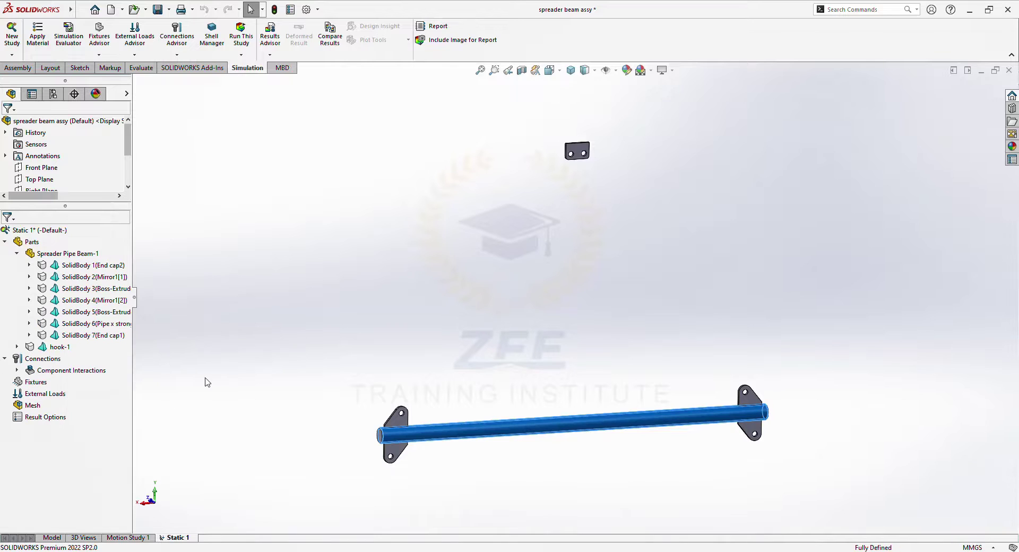
scroll(424, 457, down, 10)
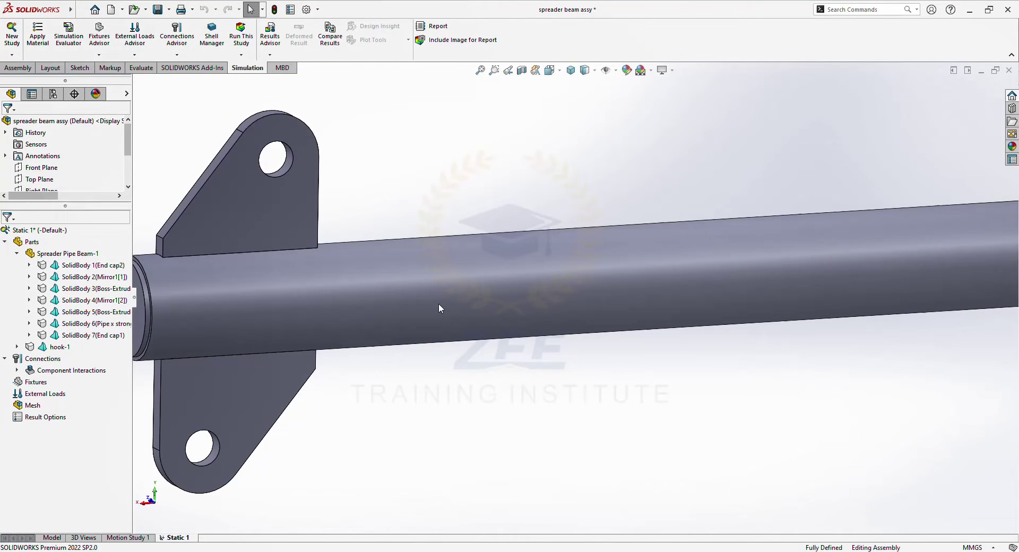
click(438, 303)
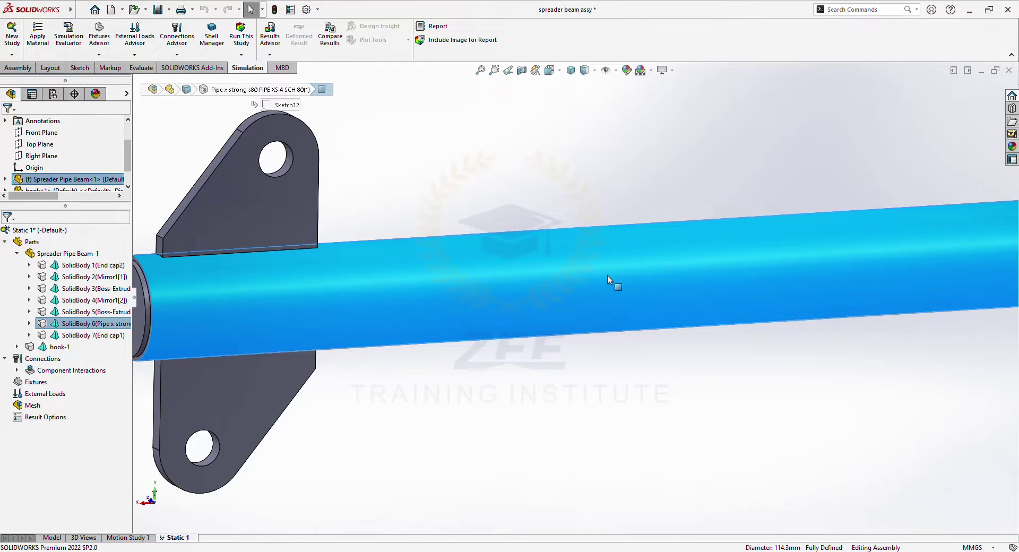
click(642, 450)
key(f)
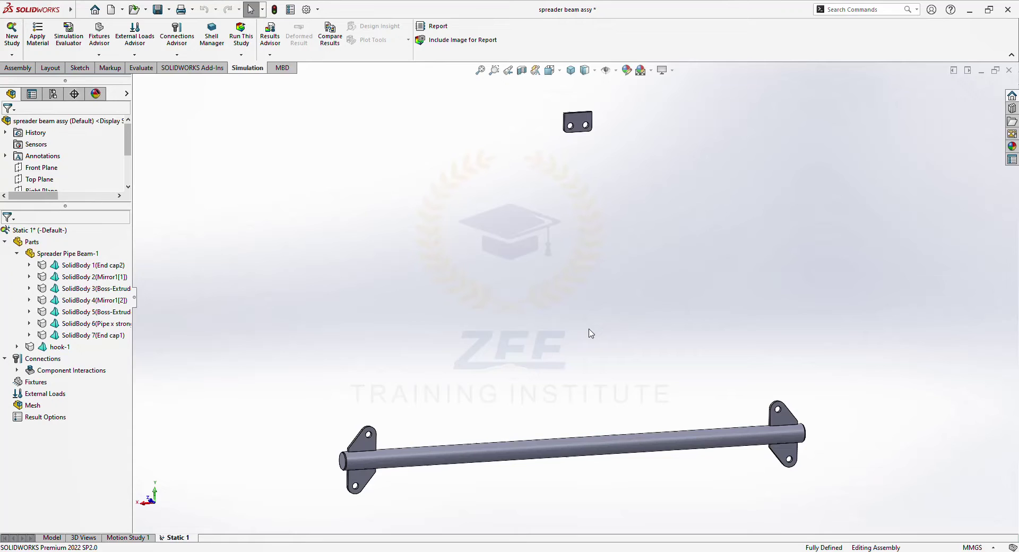
key(ctrl+s)
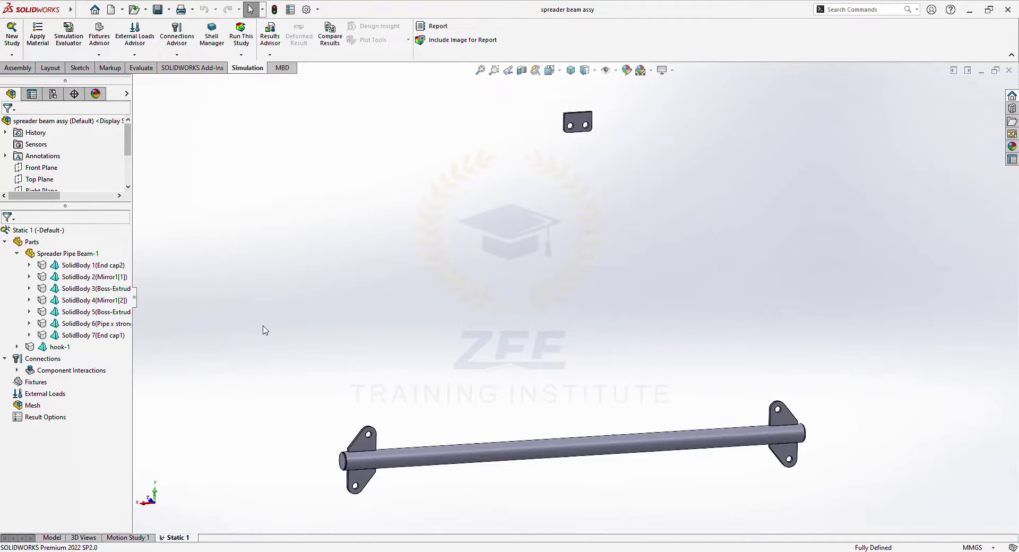
Delete the Global Interaction under Component Interactions
click(41, 372)
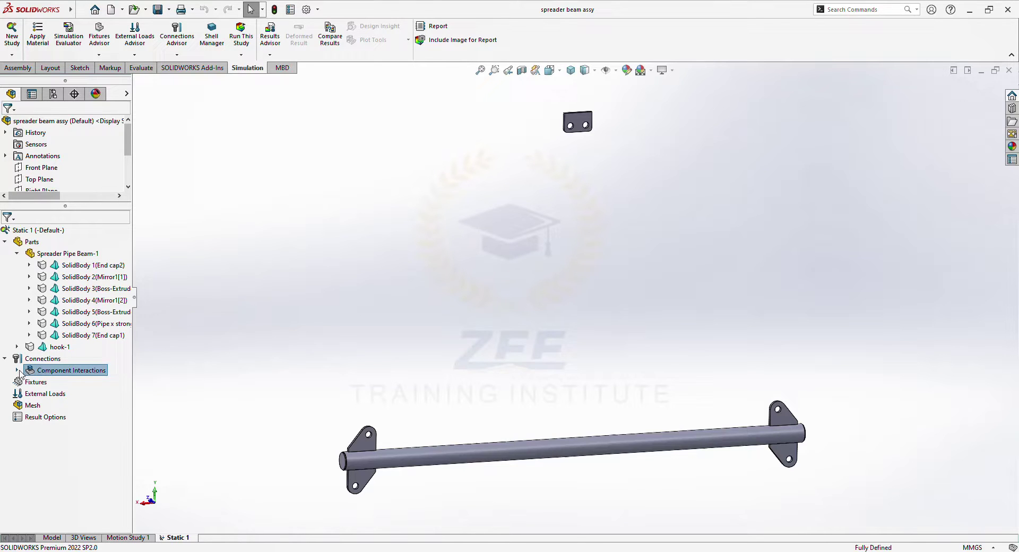
click(18, 371)
right_click(76, 382)
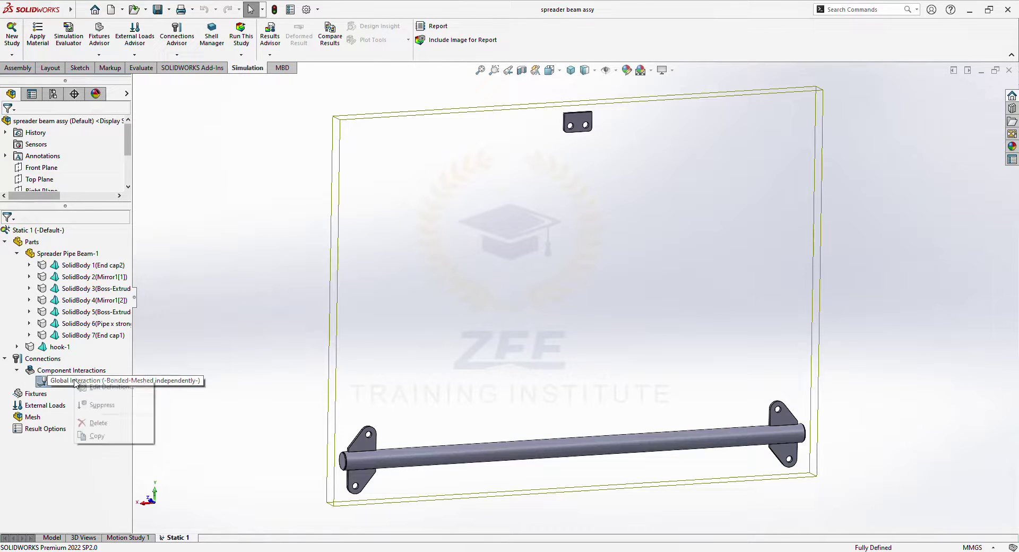
key(Escape)
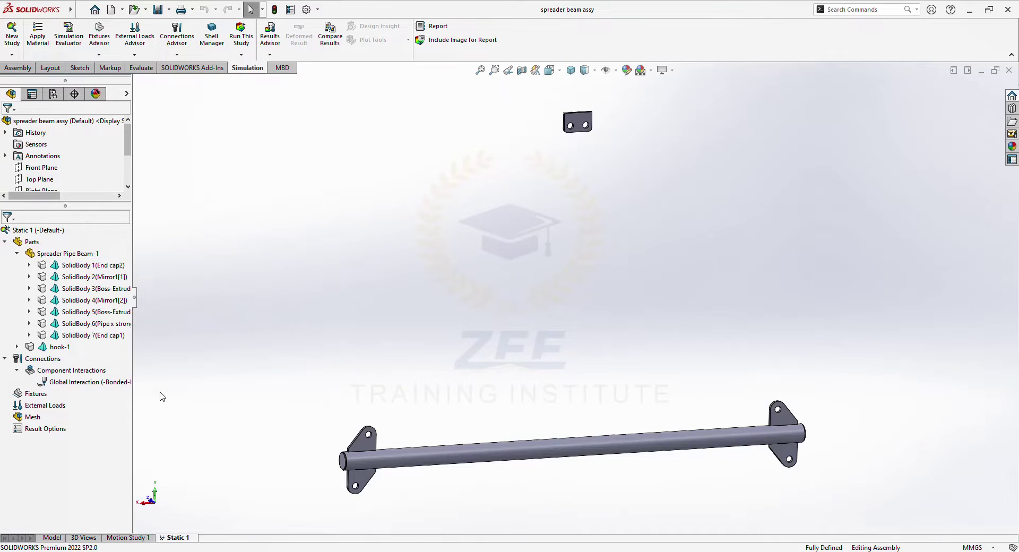
click(85, 382)
right_click(85, 382)
click(109, 427)
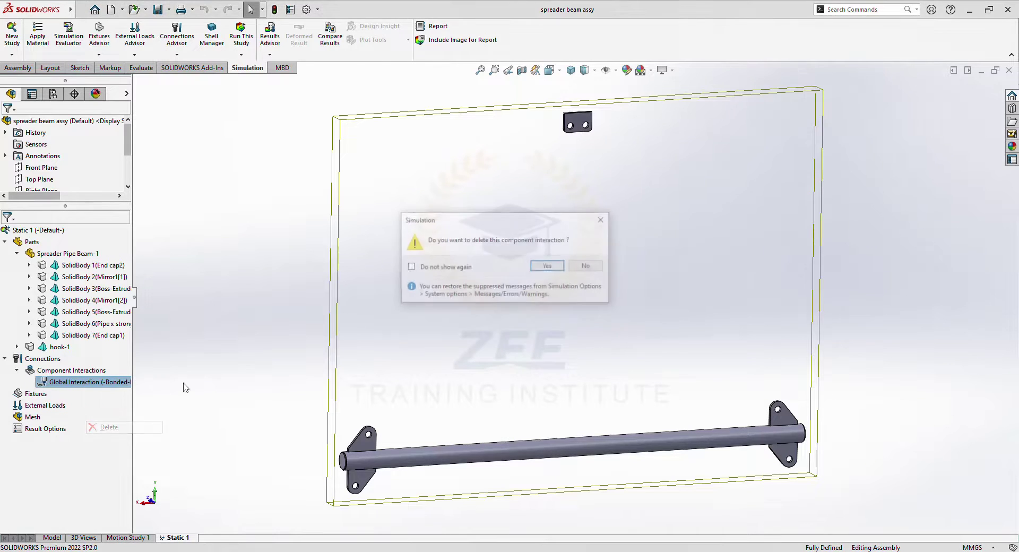
click(545, 267)
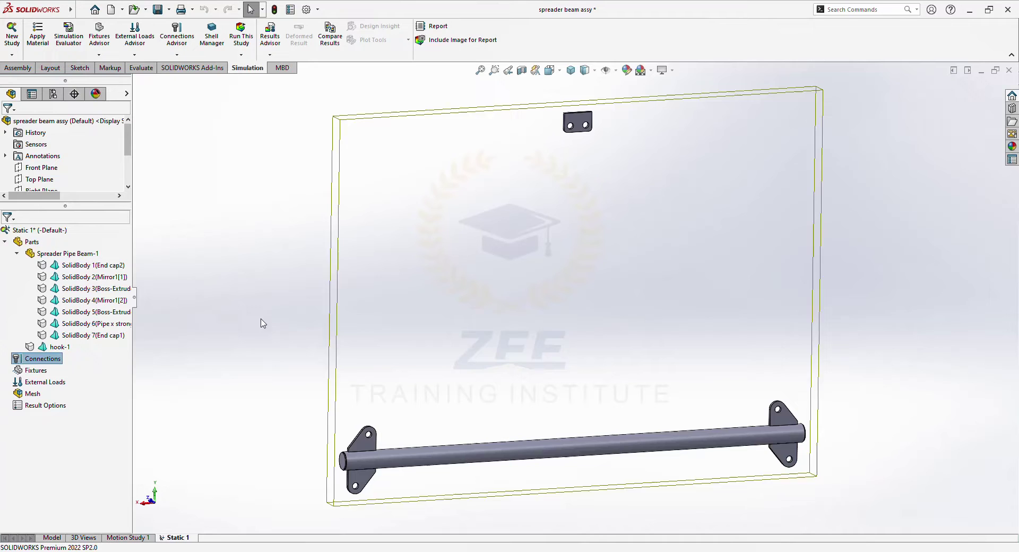
Add a bonded component interaction applied to Spreader Pipe Beam-1
right_click(45, 358)
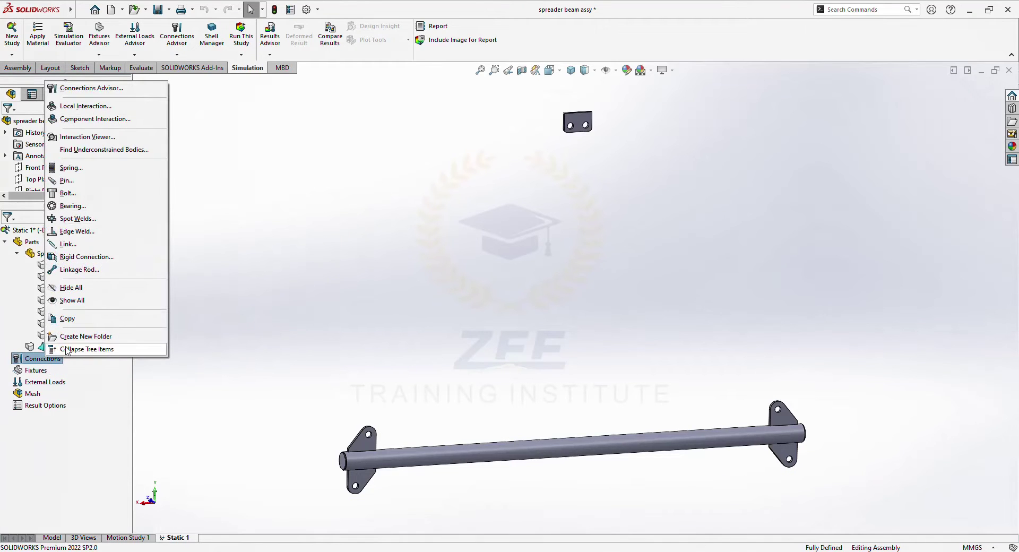
click(122, 120)
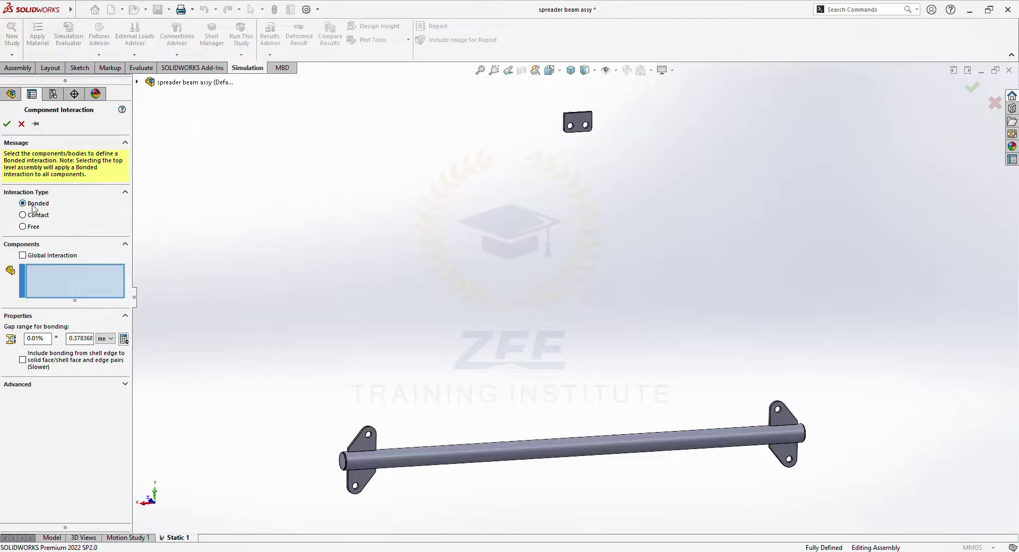
click(136, 82)
click(192, 176)
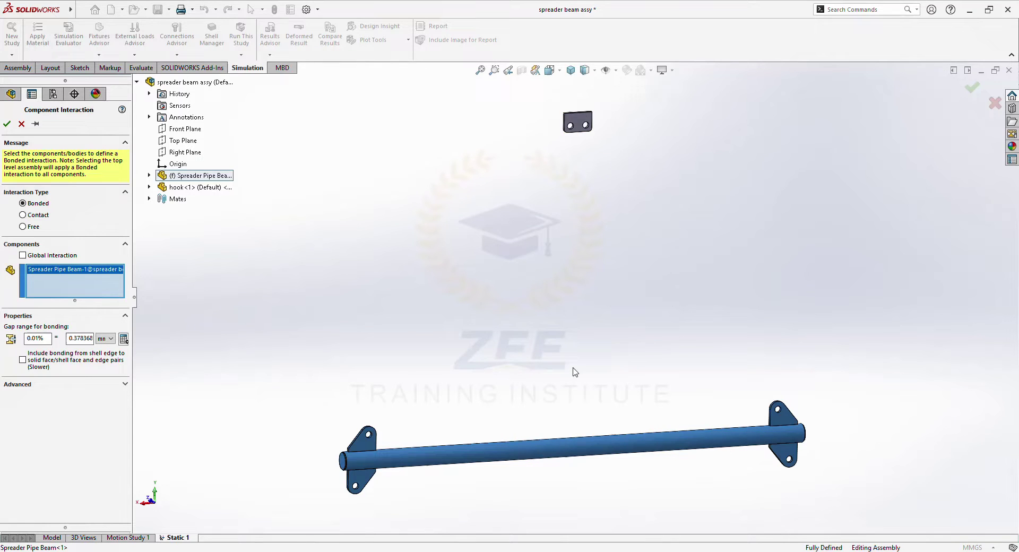
click(7, 124)
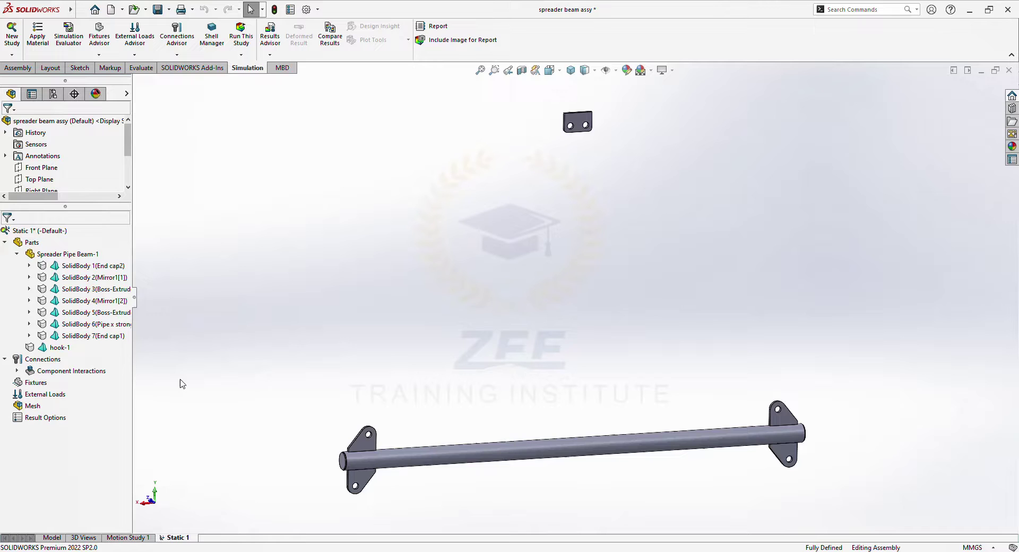
Fix the hook's top face with a Fixed Geometry restraint, creating Fixed-1
right_click(38, 382)
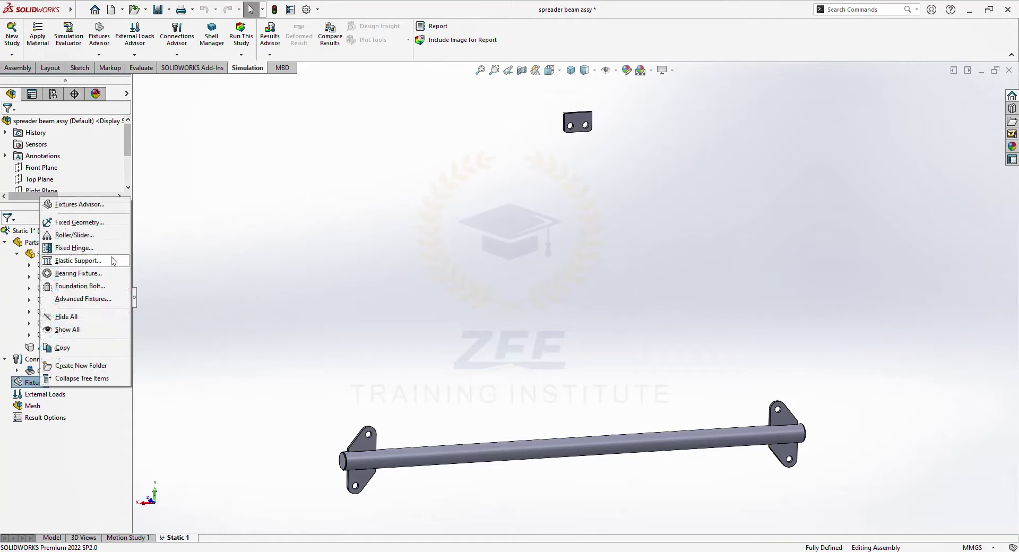
click(80, 223)
scroll(582, 85, down, 5)
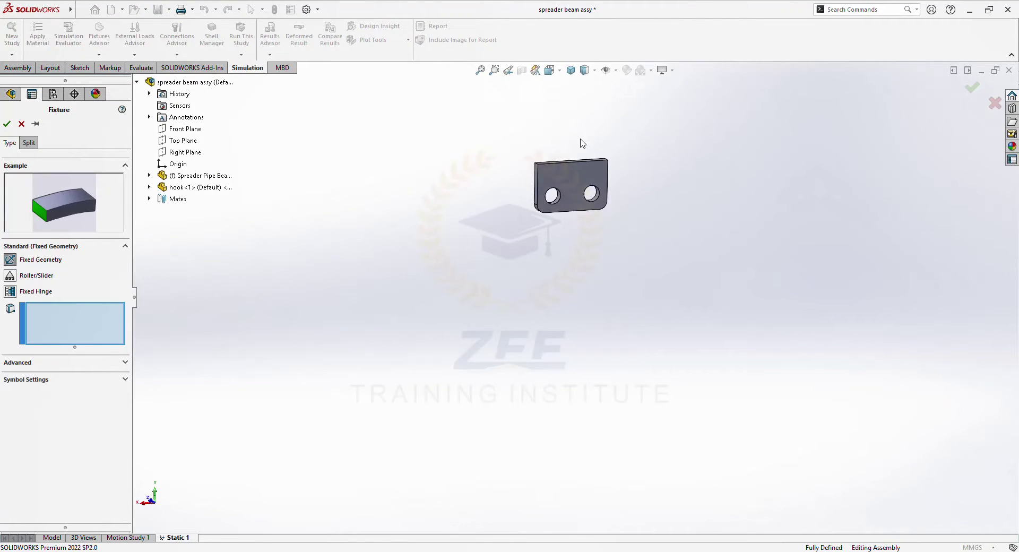
scroll(582, 143, down, 5)
middle_drag(582, 159, 541, 255)
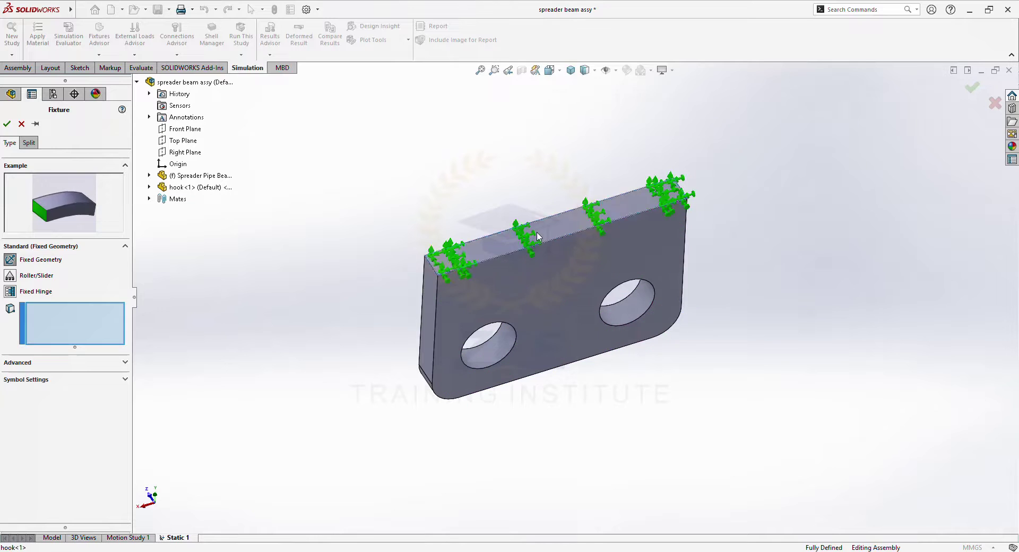
click(538, 237)
click(10, 94)
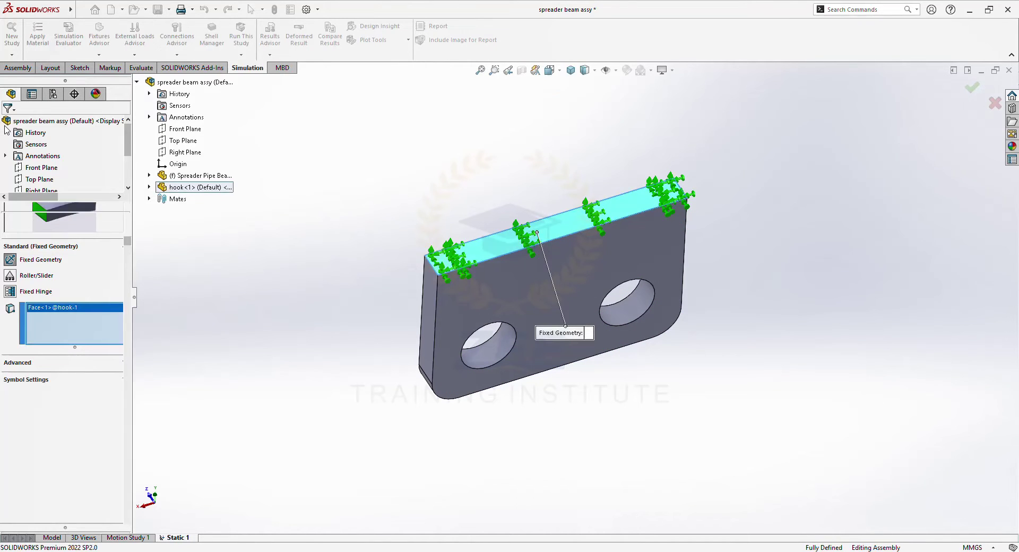
key(Return)
scroll(530, 393, up, 6)
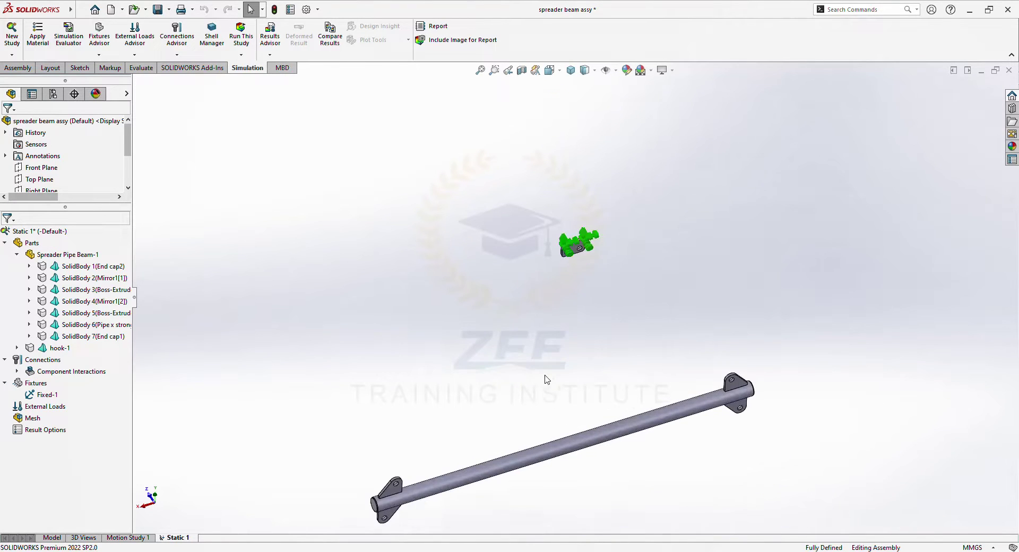
middle_drag(547, 378, 416, 471)
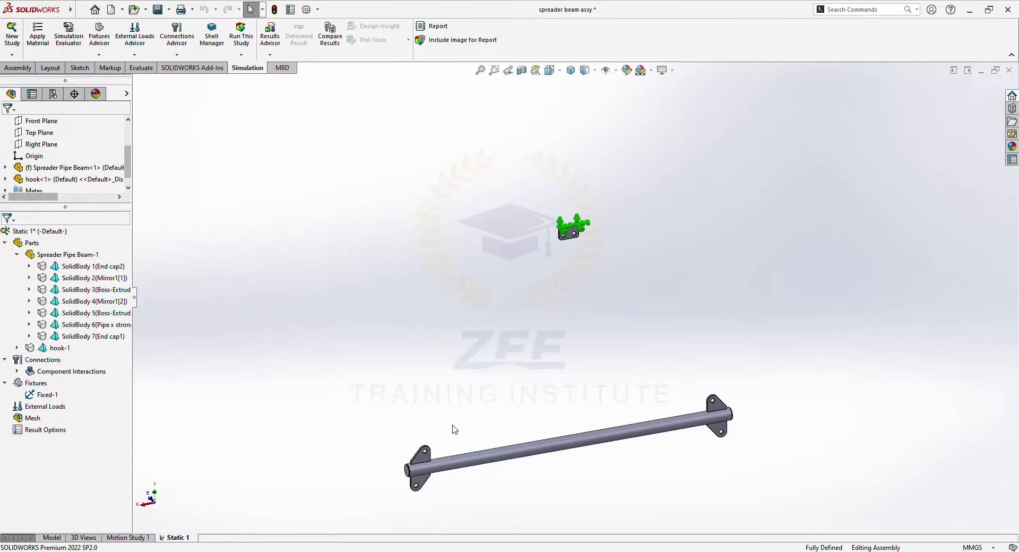
Start a linkage rod connector from the hook's hole to a beam lug's hole
right_click(44, 360)
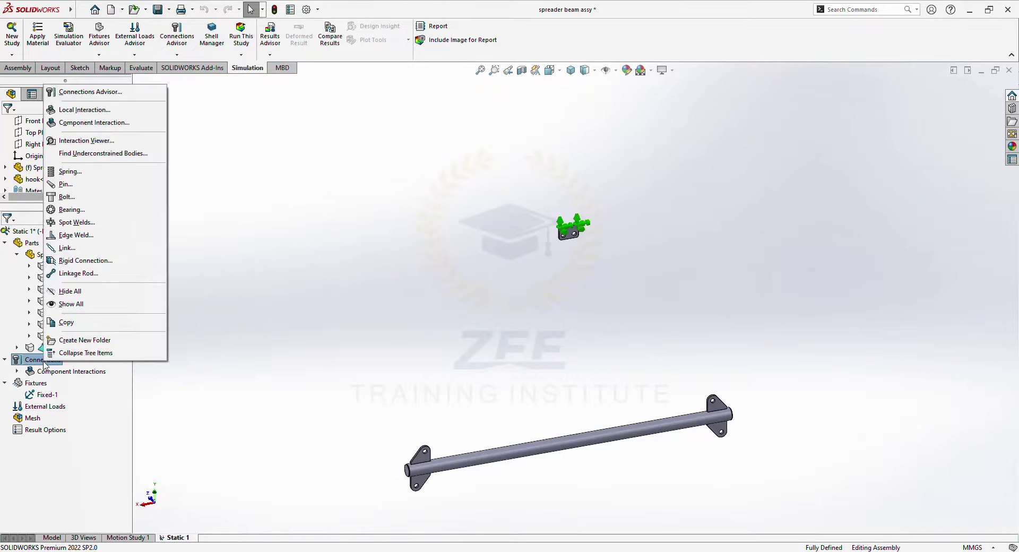
click(84, 272)
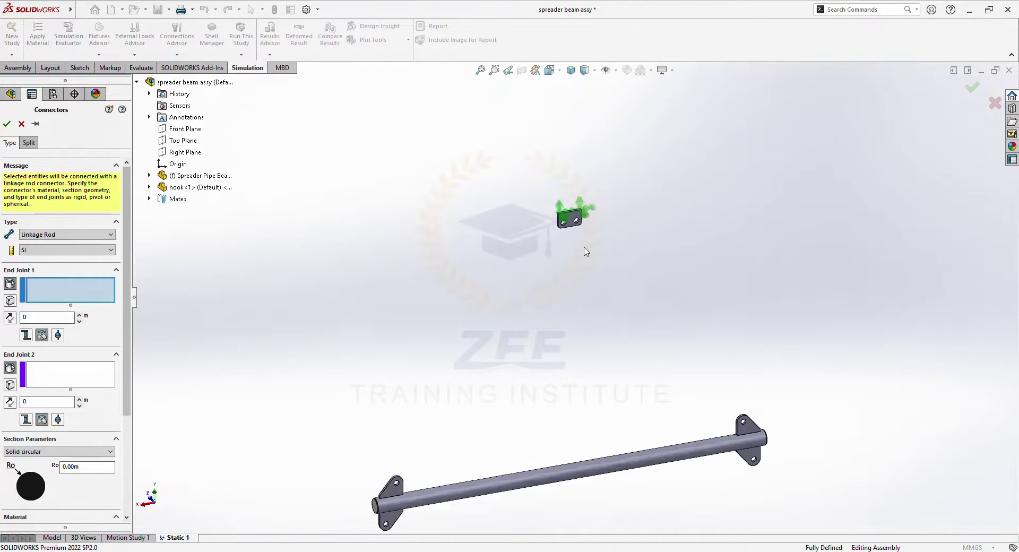
scroll(547, 223, down, 8)
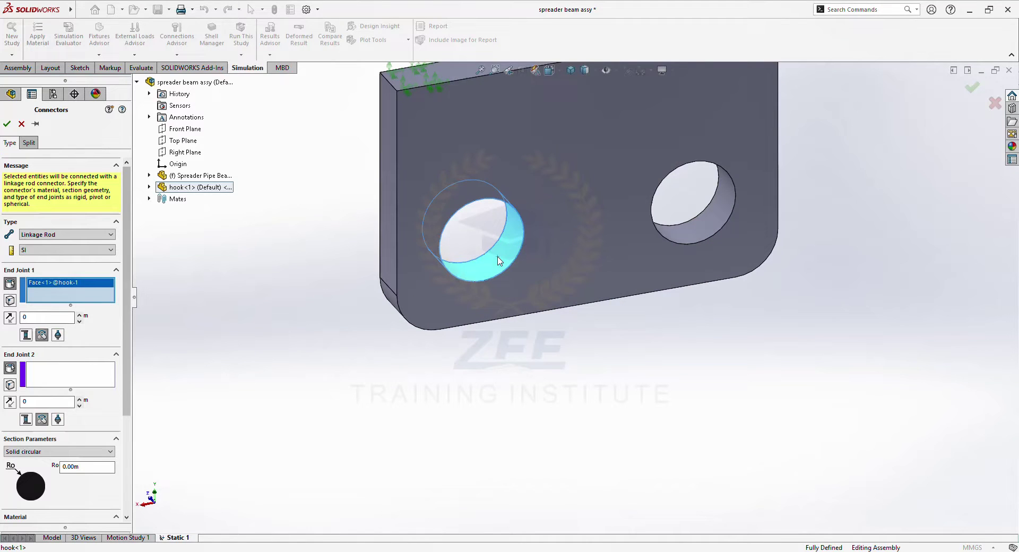
click(498, 261)
click(69, 376)
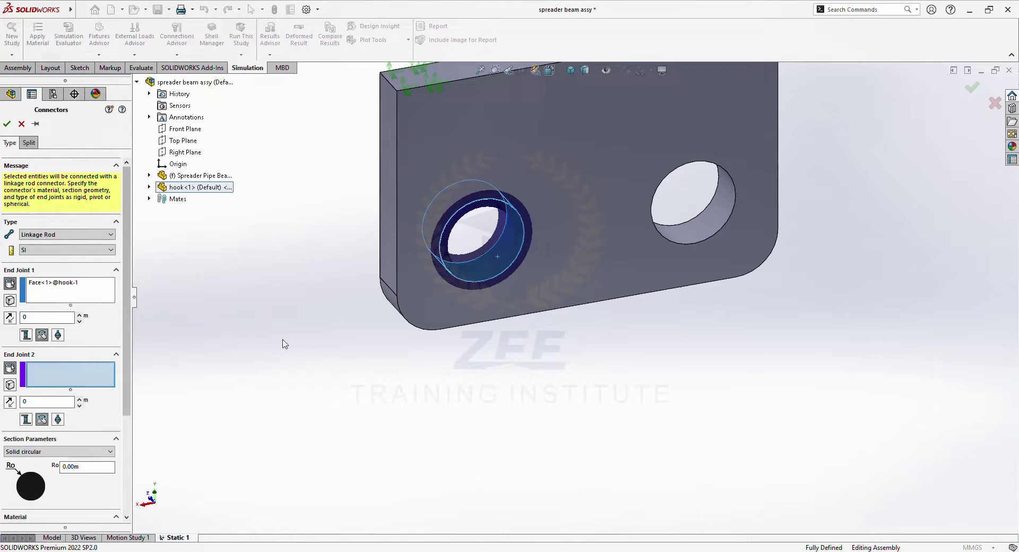
scroll(482, 405, up, 10)
scroll(479, 465, down, 6)
scroll(479, 465, down, 8)
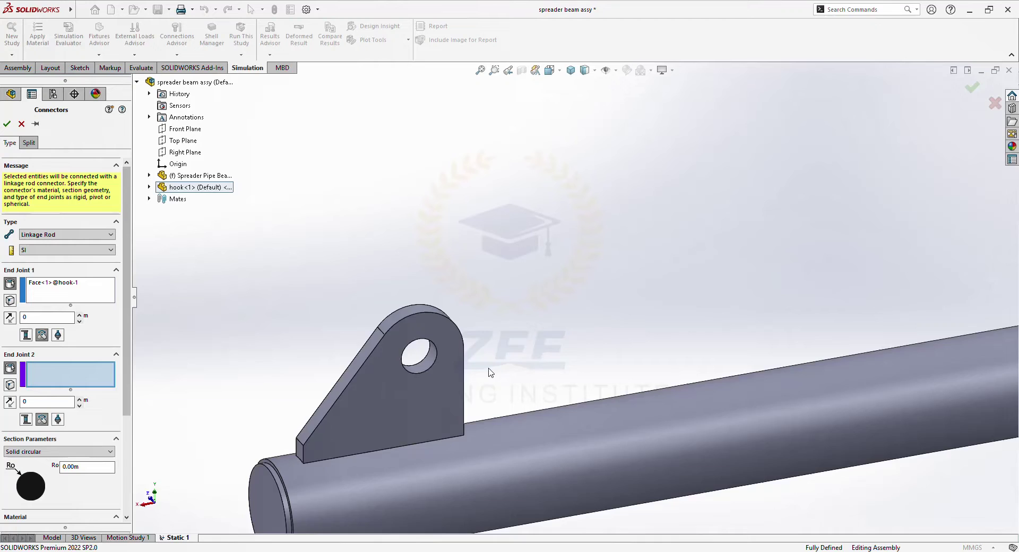
click(388, 384)
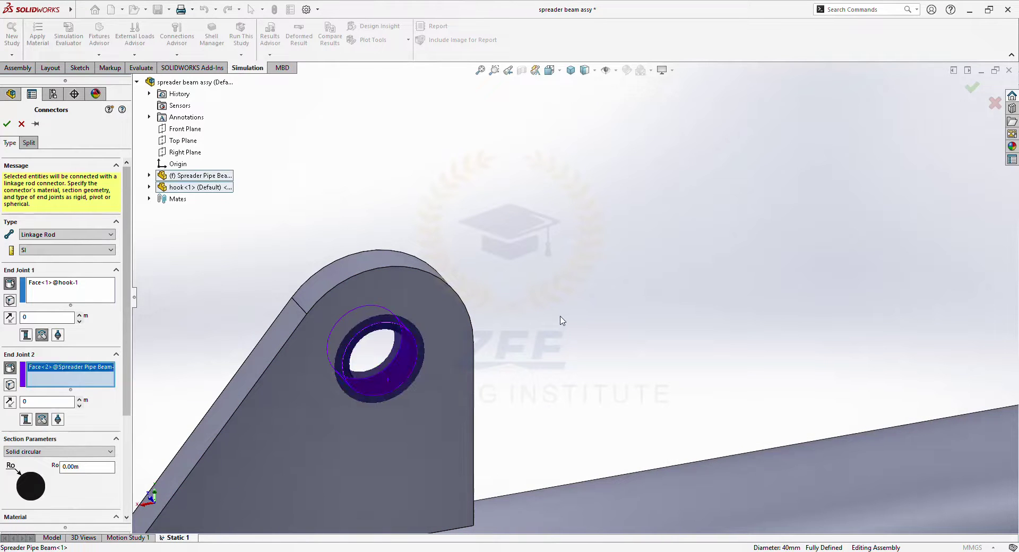
Make the first end rigid, the second end pivot, radius 0.02 m, and create Linkage rod-1
click(40, 422)
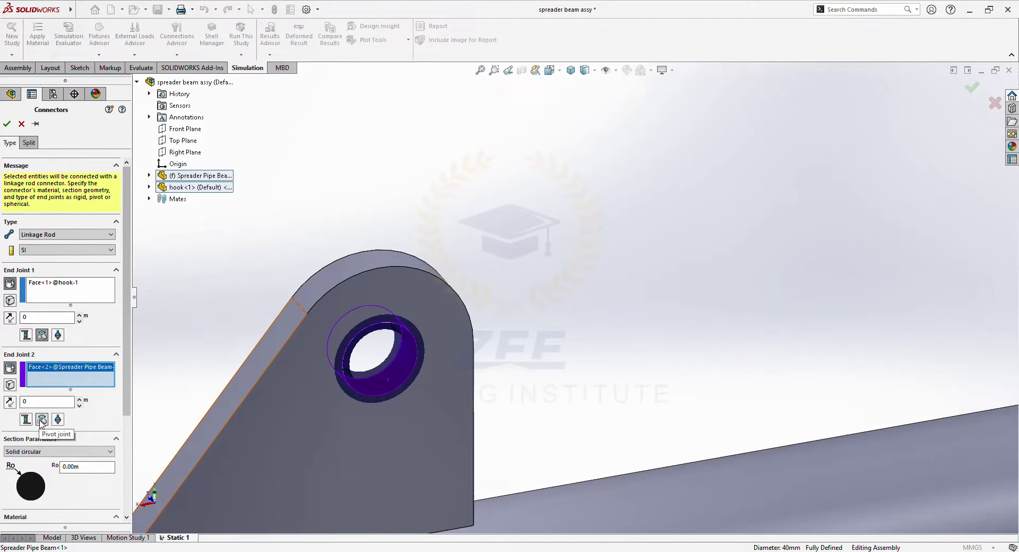
click(60, 293)
scroll(587, 246, up, 10)
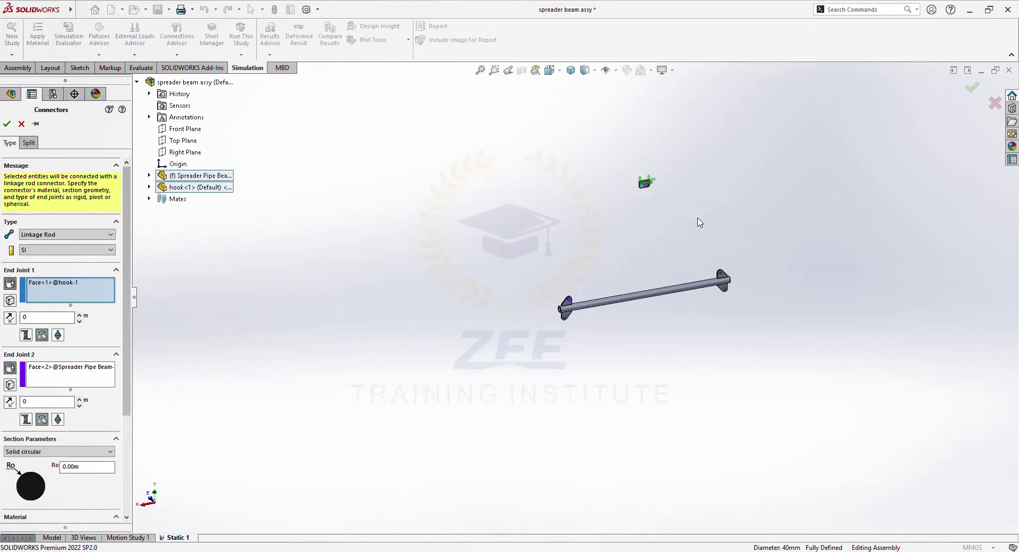
scroll(684, 175, down, 10)
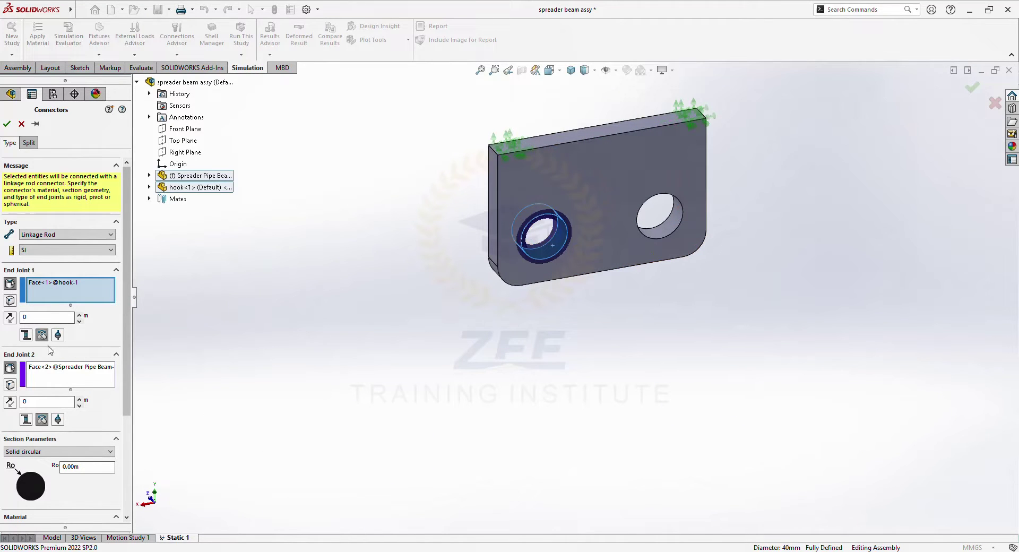
click(26, 335)
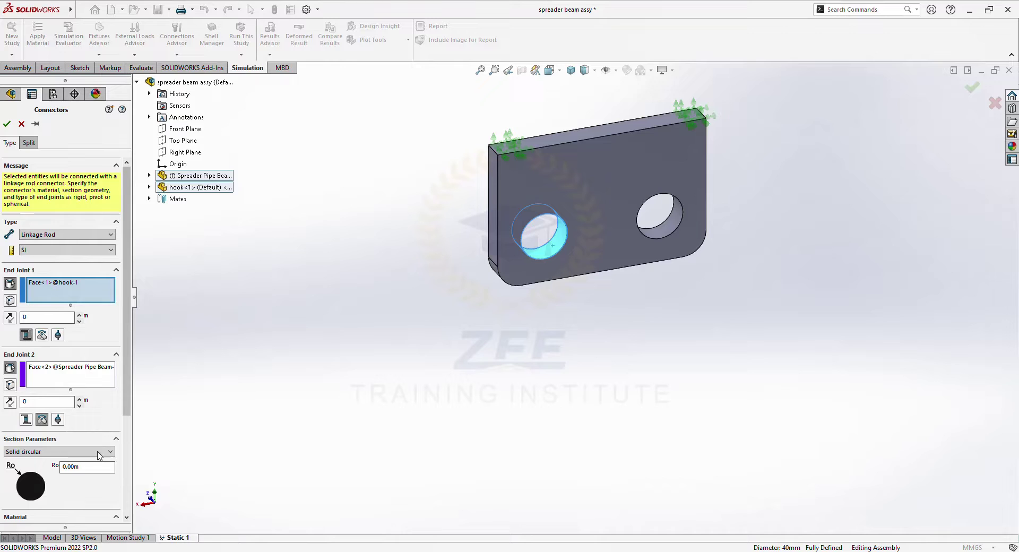
click(73, 467)
scroll(566, 354, up, 5)
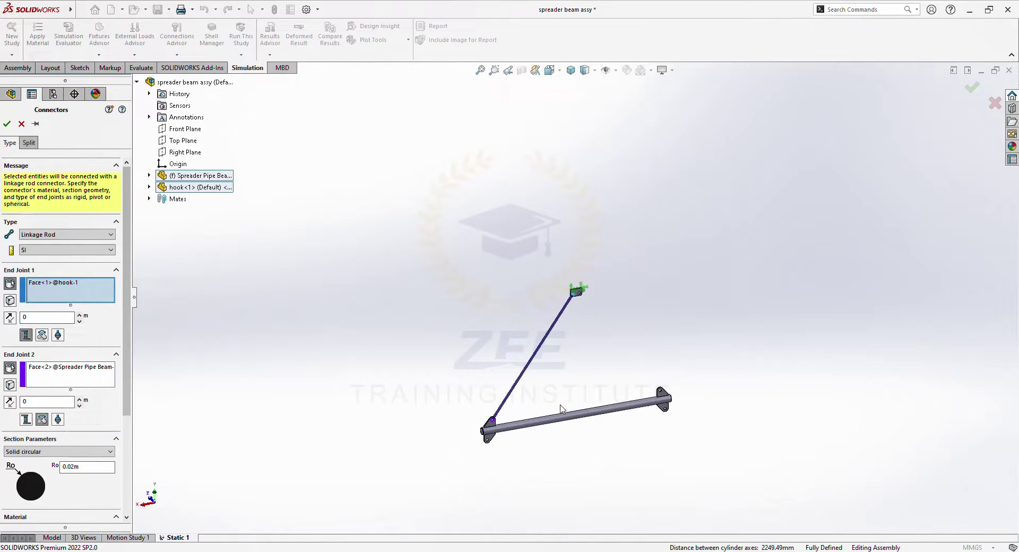
scroll(539, 323, down, 3)
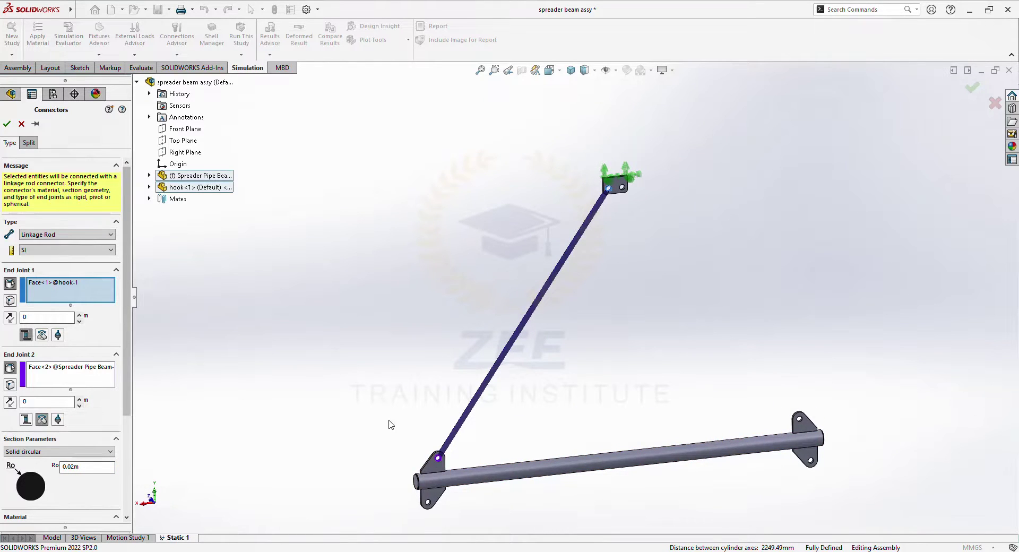
click(35, 124)
click(7, 123)
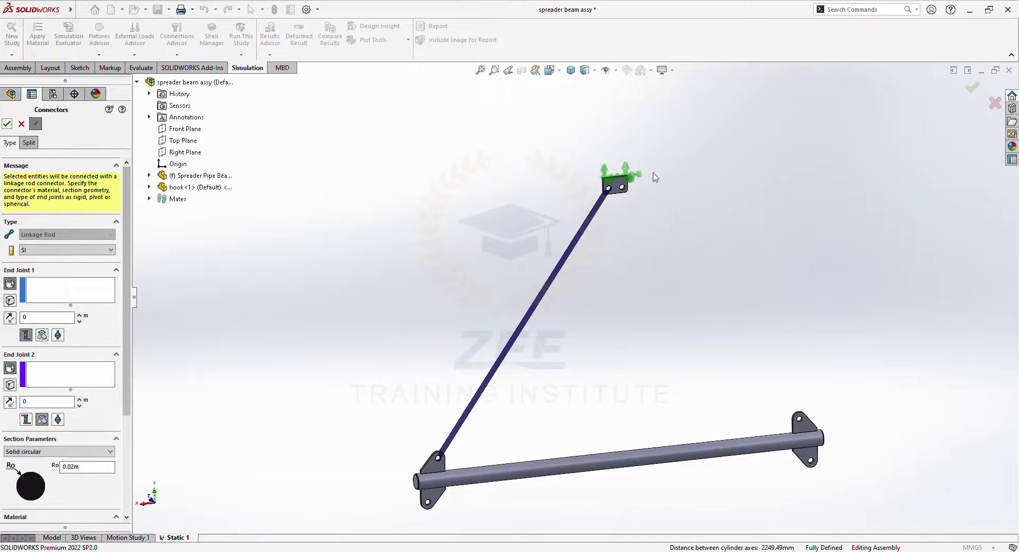
Create Linkage rod-2 from the hook's other hole to the other lug's hole
scroll(656, 178, down, 10)
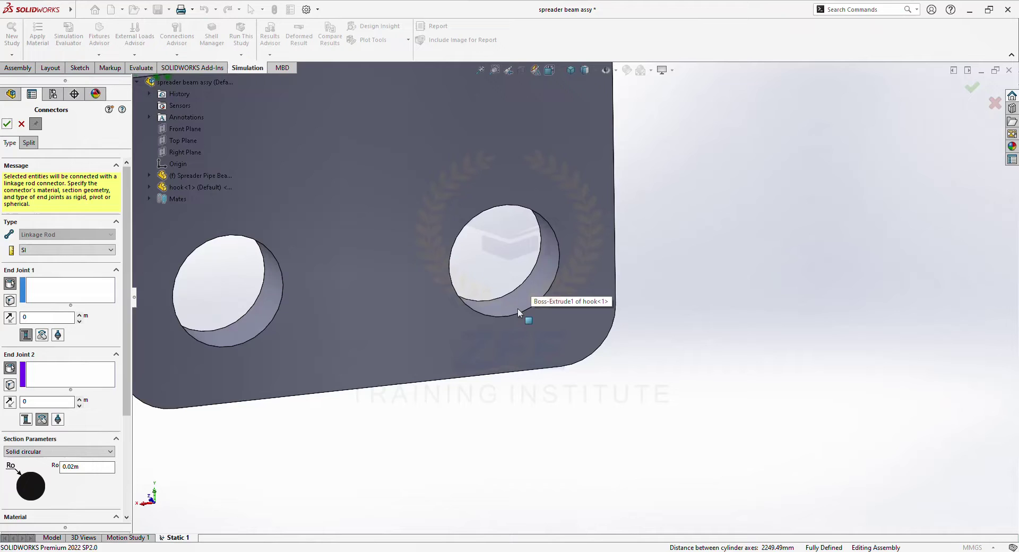
click(523, 302)
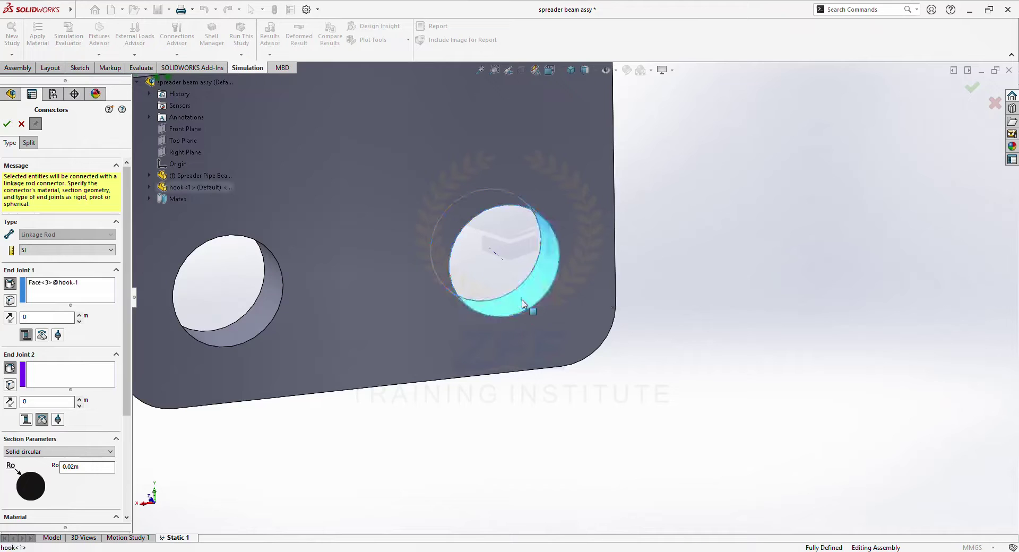
click(75, 296)
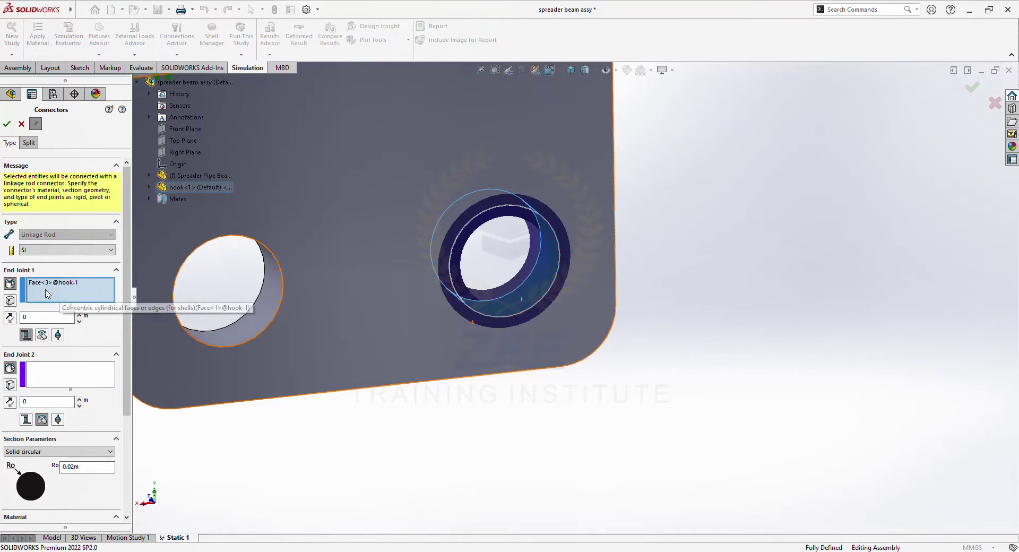
click(58, 378)
key(f)
scroll(674, 395, up, 5)
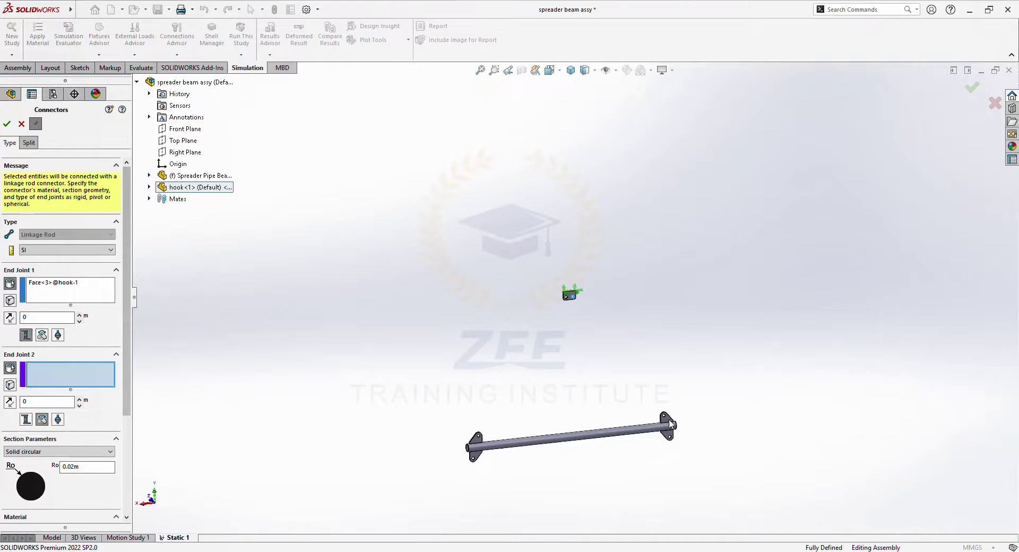
scroll(660, 375, down, 10)
scroll(630, 328, down, 3)
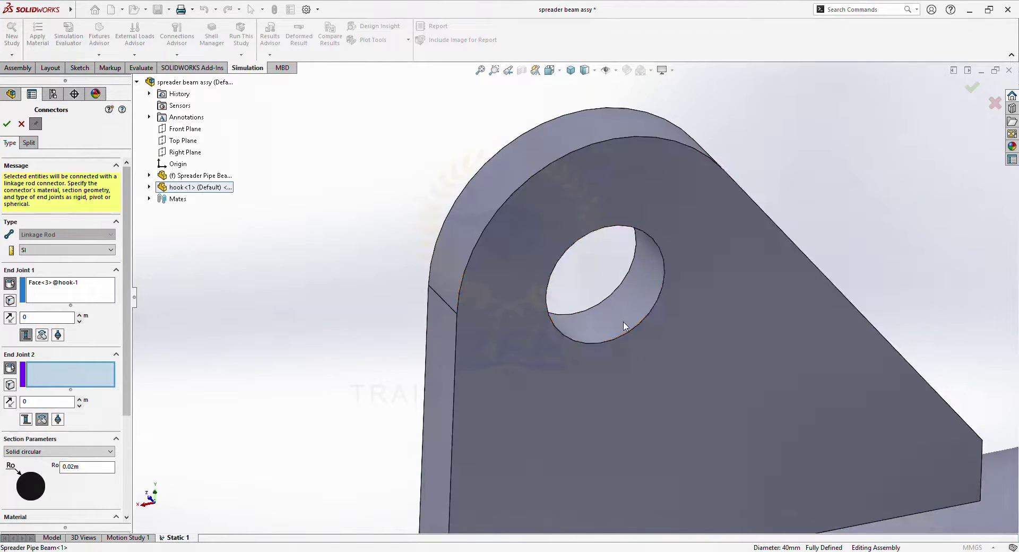
click(623, 320)
scroll(371, 348, up, 10)
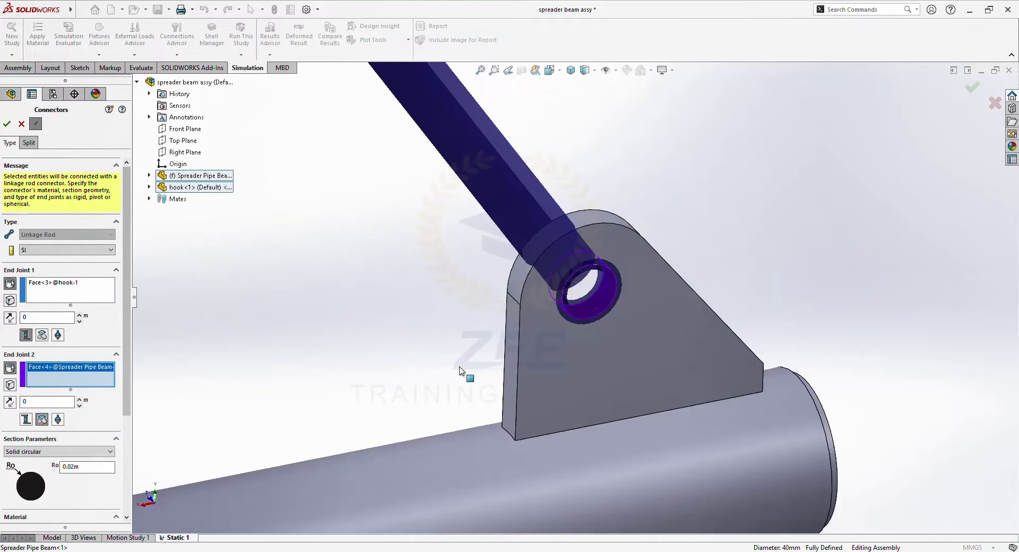
click(7, 124)
Apply a force to one lug's hole face, directed along the lug's vertical edge
click(21, 124)
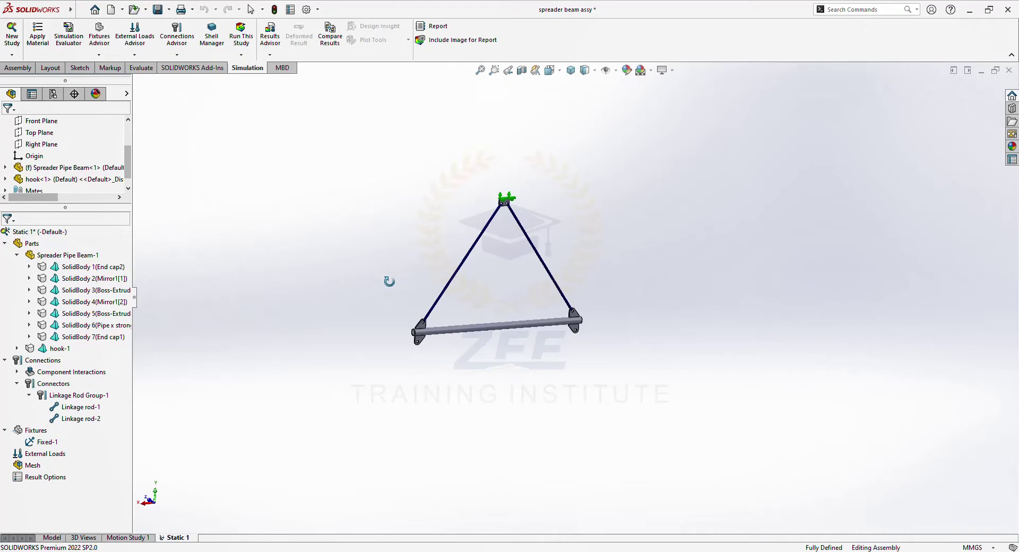
scroll(493, 296, down, 3)
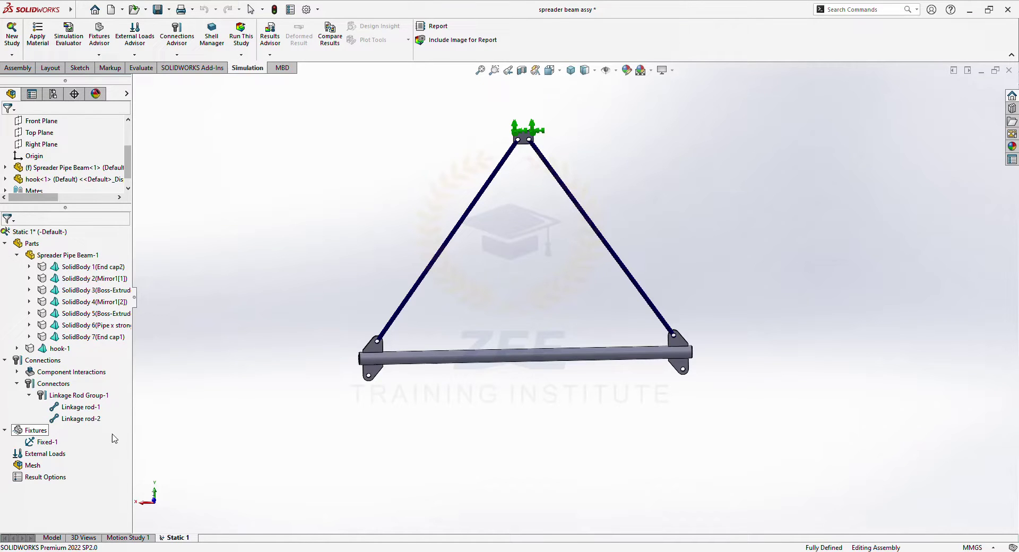
right_click(44, 454)
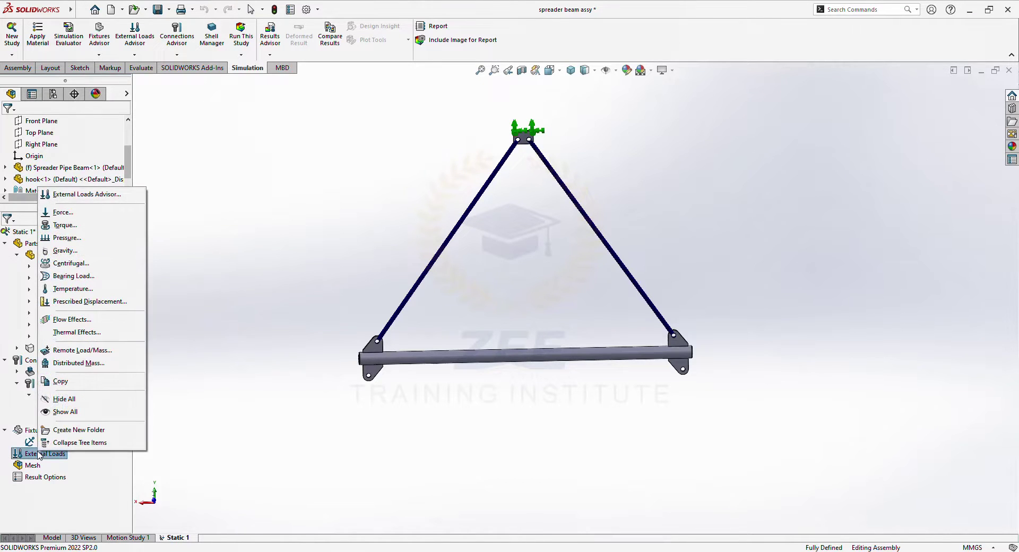
click(63, 212)
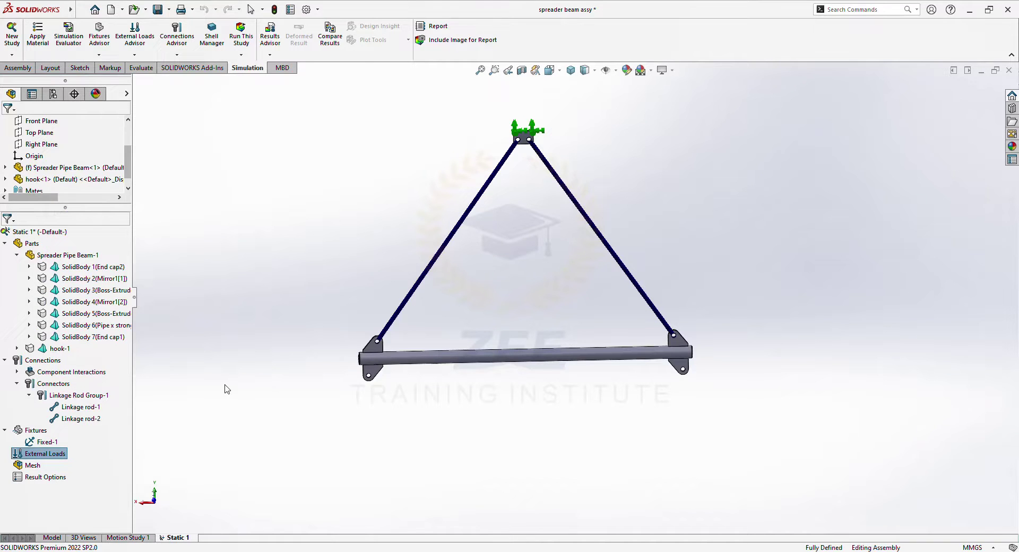
scroll(361, 380, down, 10)
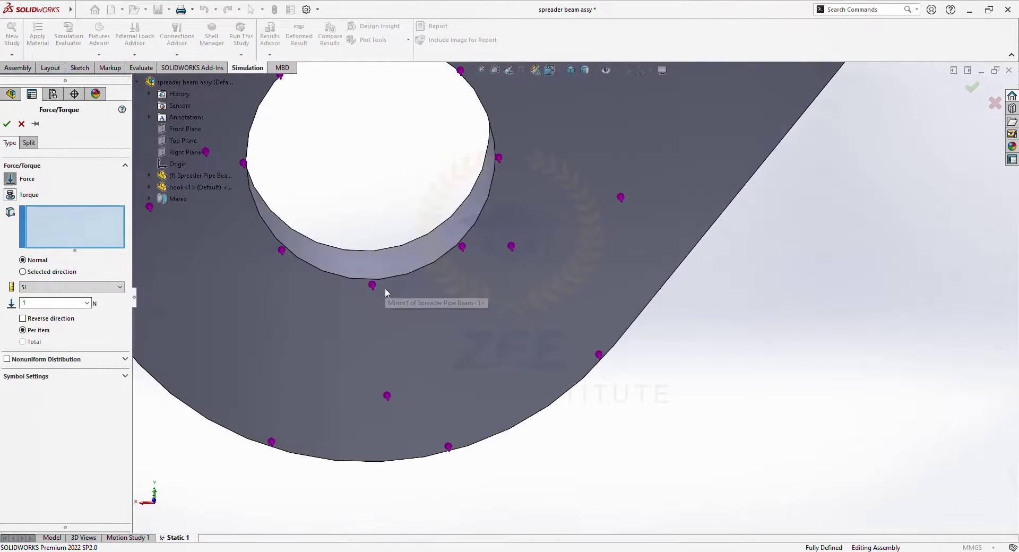
click(394, 290)
scroll(348, 375, up, 8)
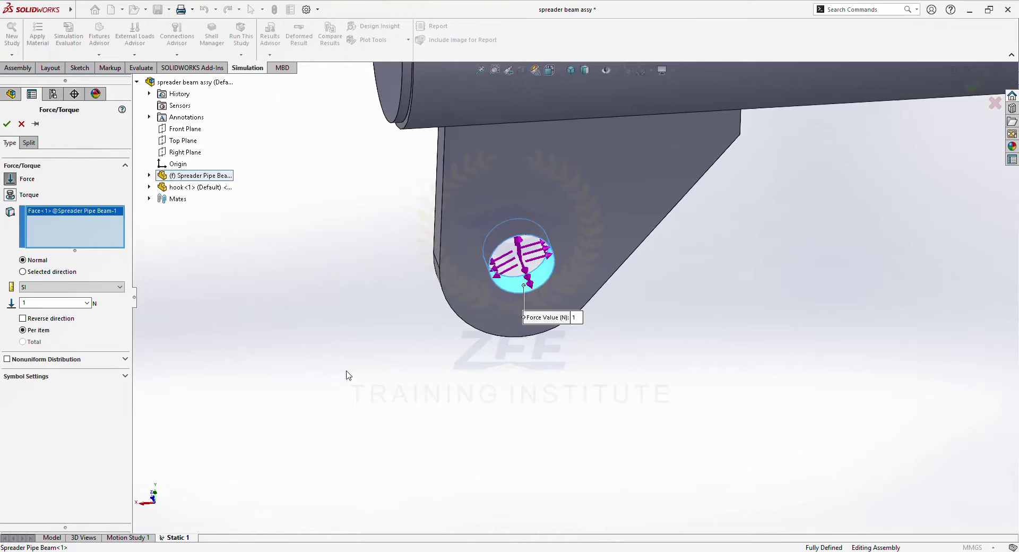
click(23, 272)
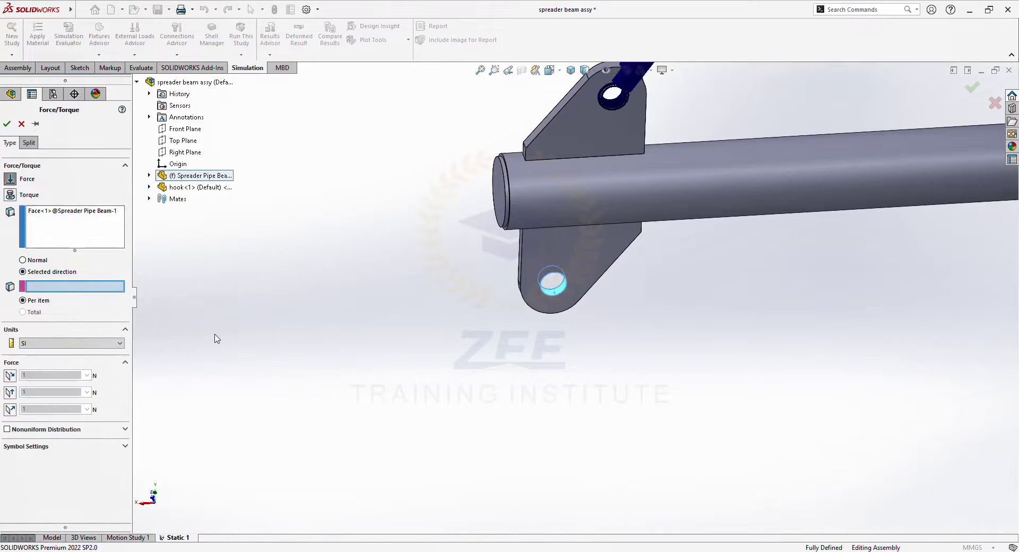
click(524, 242)
Set the force to 19620 N (2000*9.81) and apply it with the dialog pinned
scroll(549, 262, down, 5)
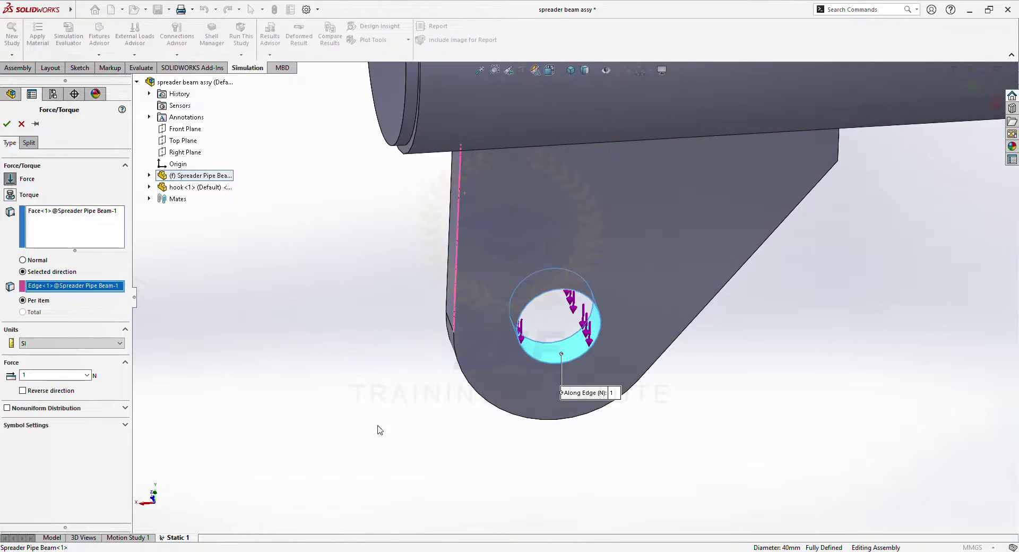
double_click(38, 375)
key(Return)
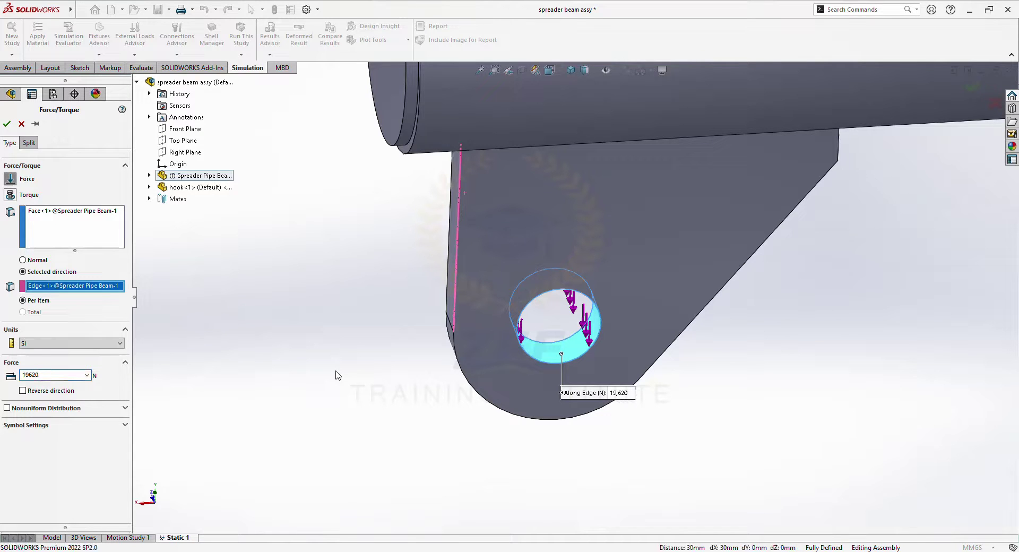
click(35, 123)
click(7, 123)
Add Force-2, 19,620 N along the other lug's edge on its hole face, and save
scroll(855, 346, up, 6)
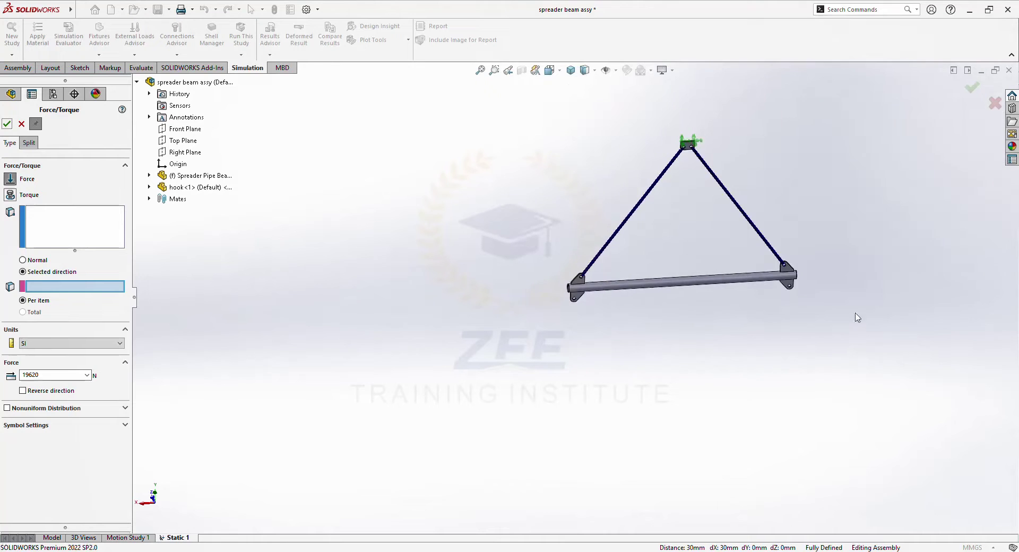
scroll(719, 298, down, 6)
scroll(607, 338, down, 3)
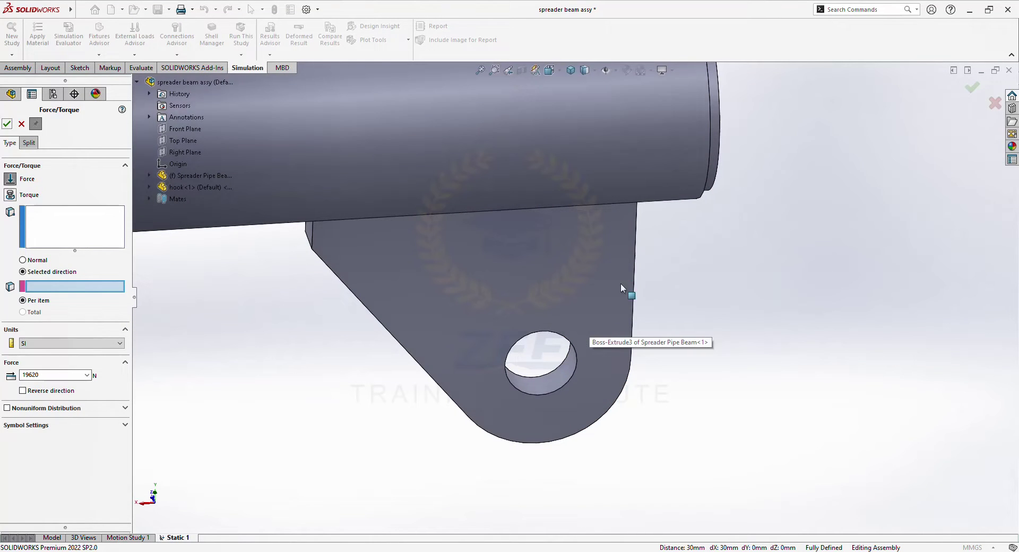
click(636, 274)
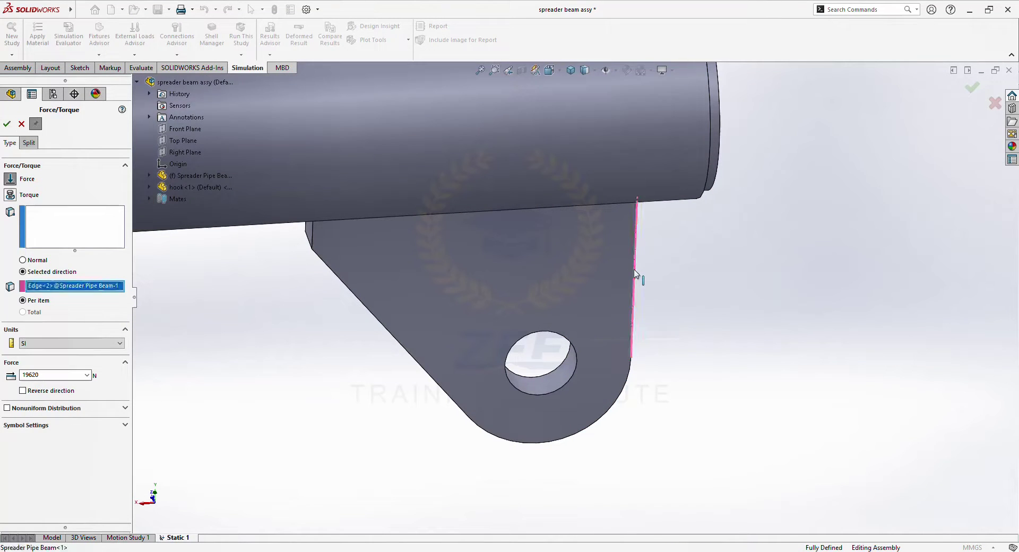
click(101, 233)
click(533, 402)
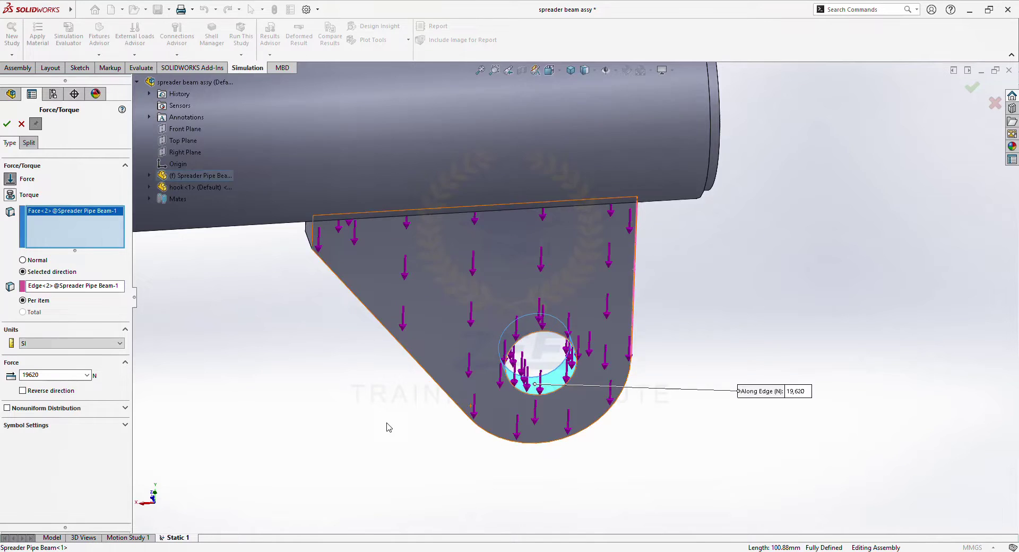
scroll(382, 403, up, 5)
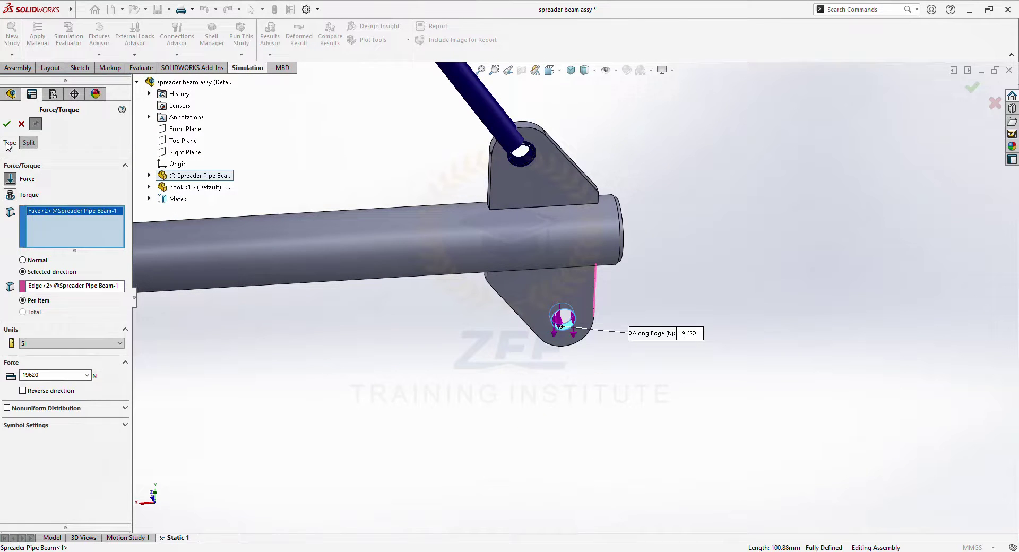
click(7, 123)
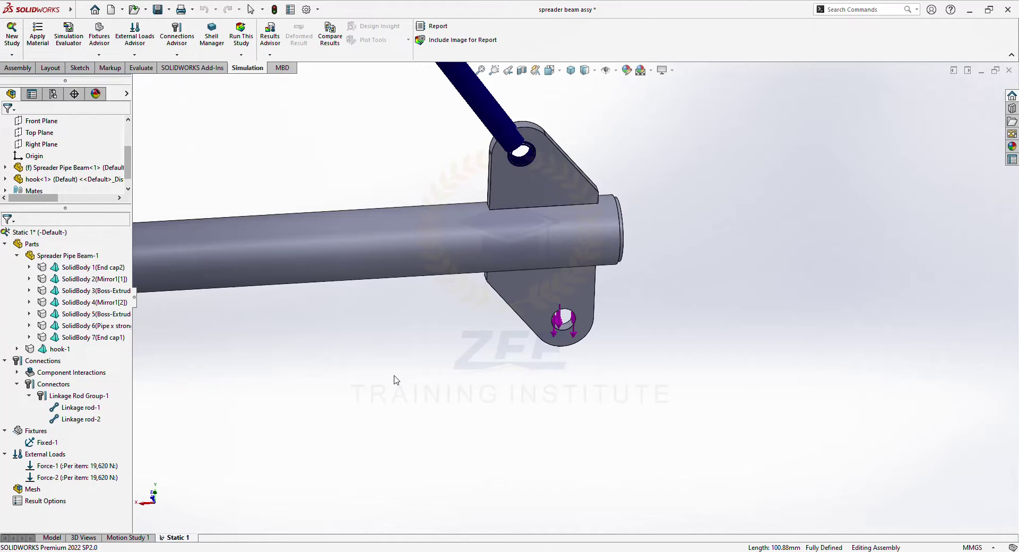
key(f)
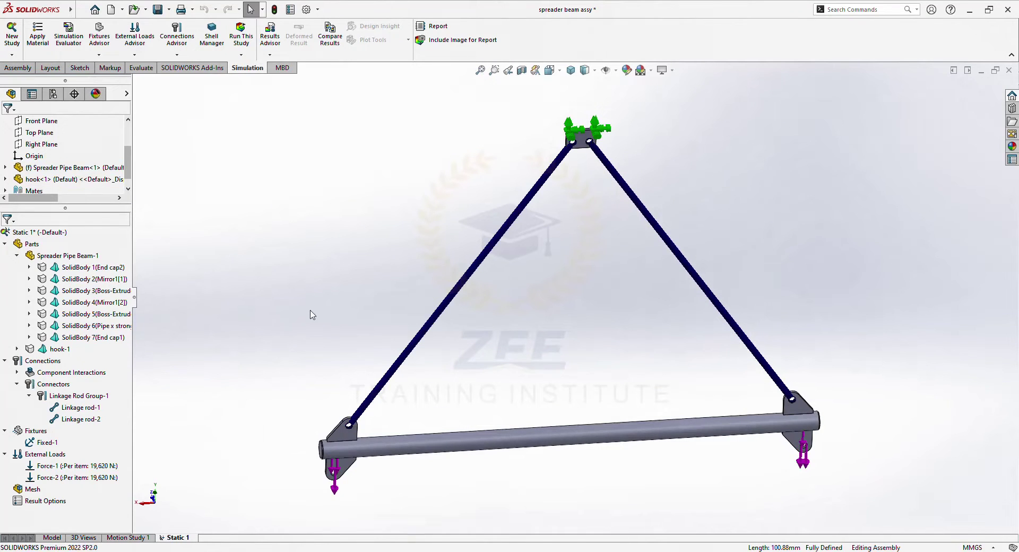
key(ctrl+s)
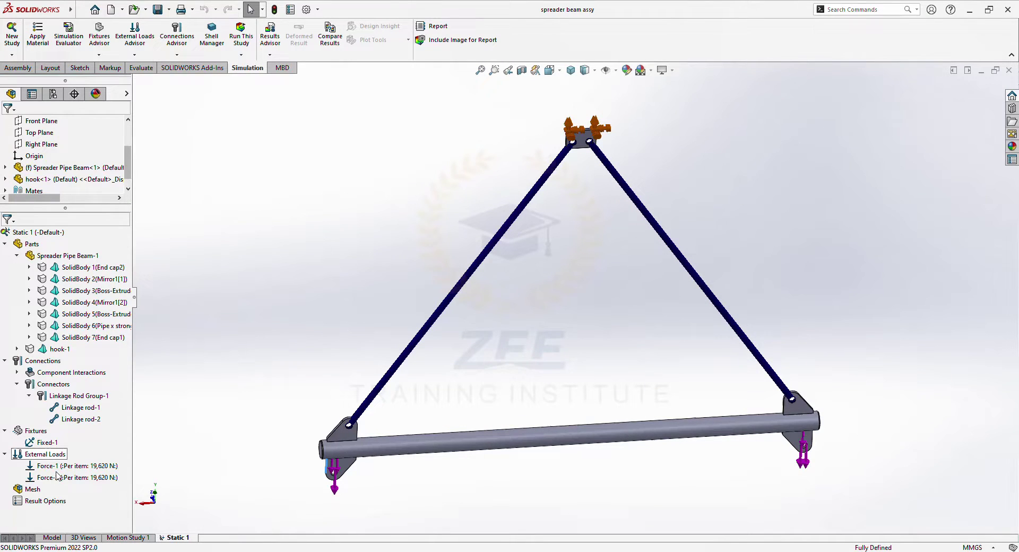
Create the study mesh with the Mesh Density slider set to Fine
right_click(31, 490)
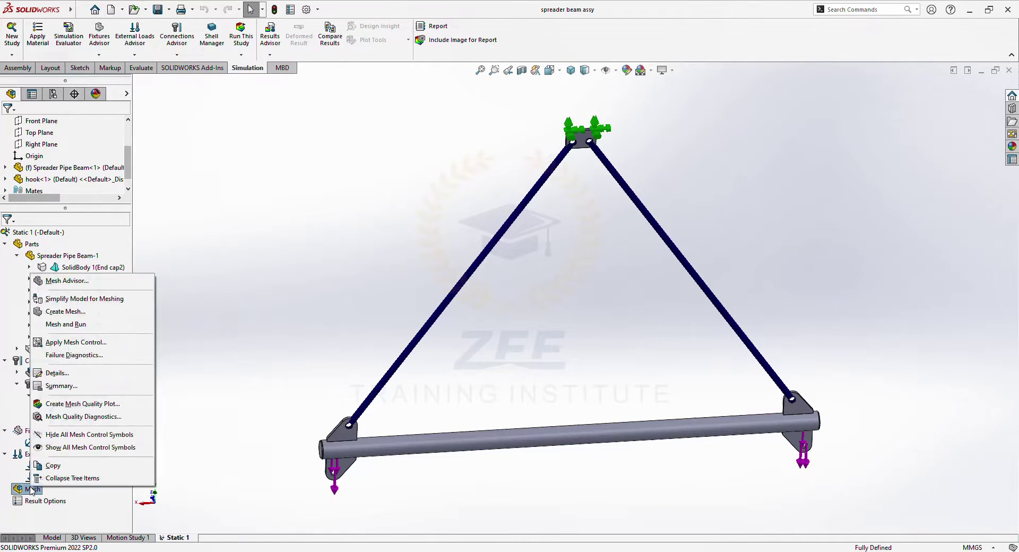
click(66, 312)
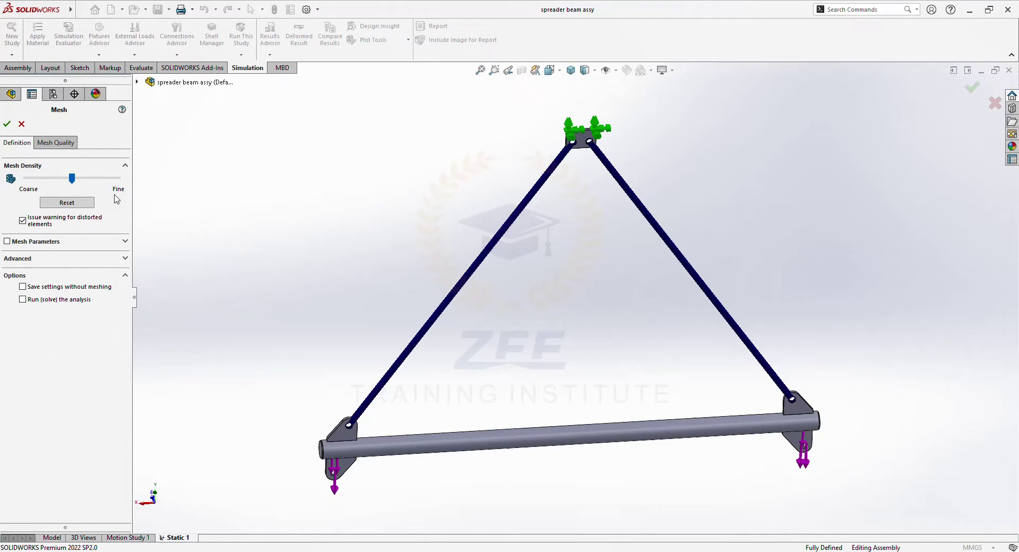
click(126, 242)
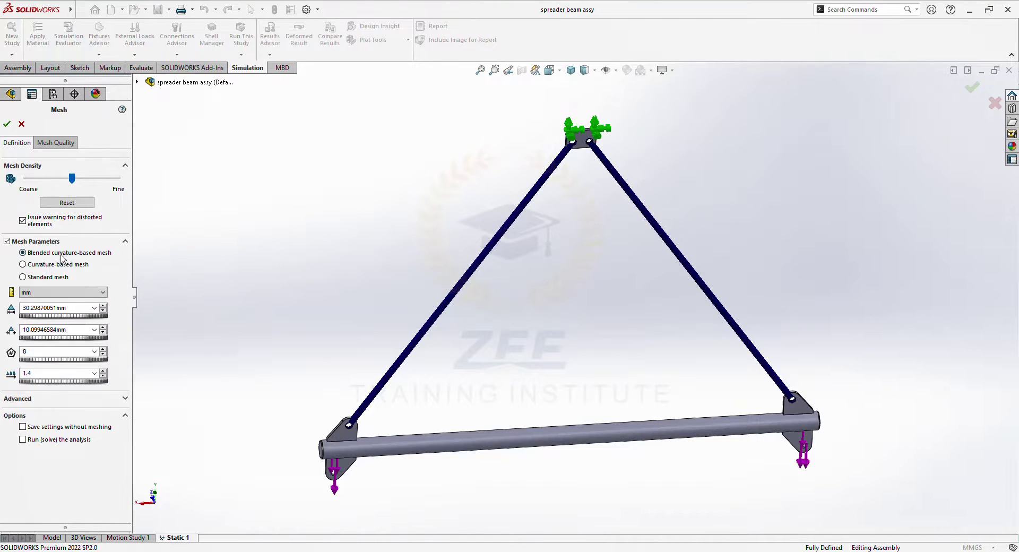
drag(72, 180, 117, 179)
click(7, 125)
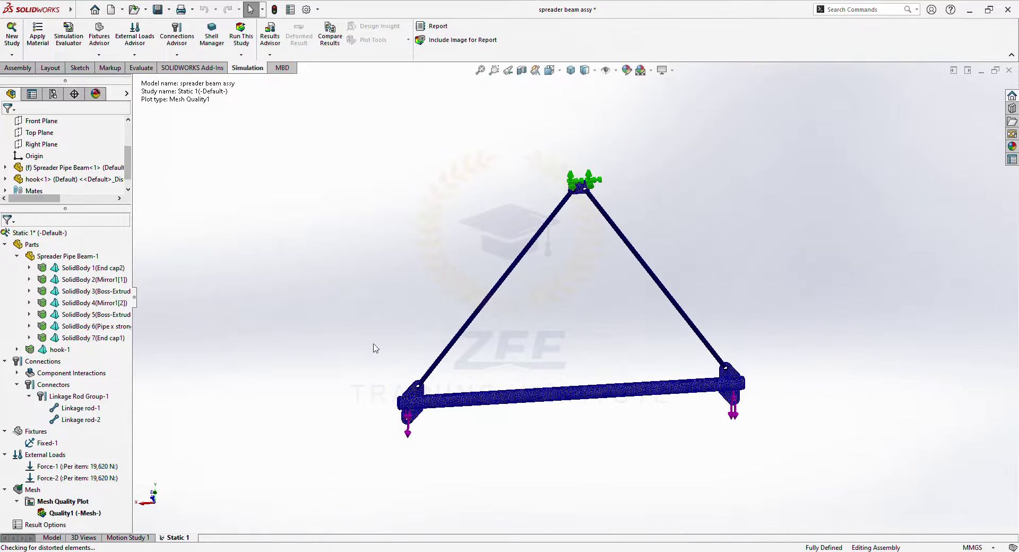
Try running the study and dismiss the missing-material warning
click(241, 34)
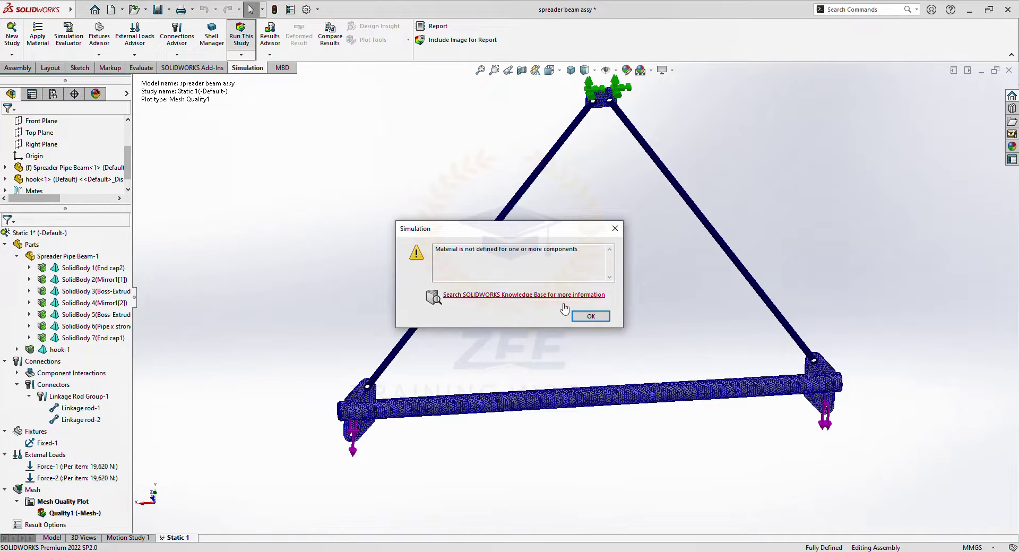
click(590, 316)
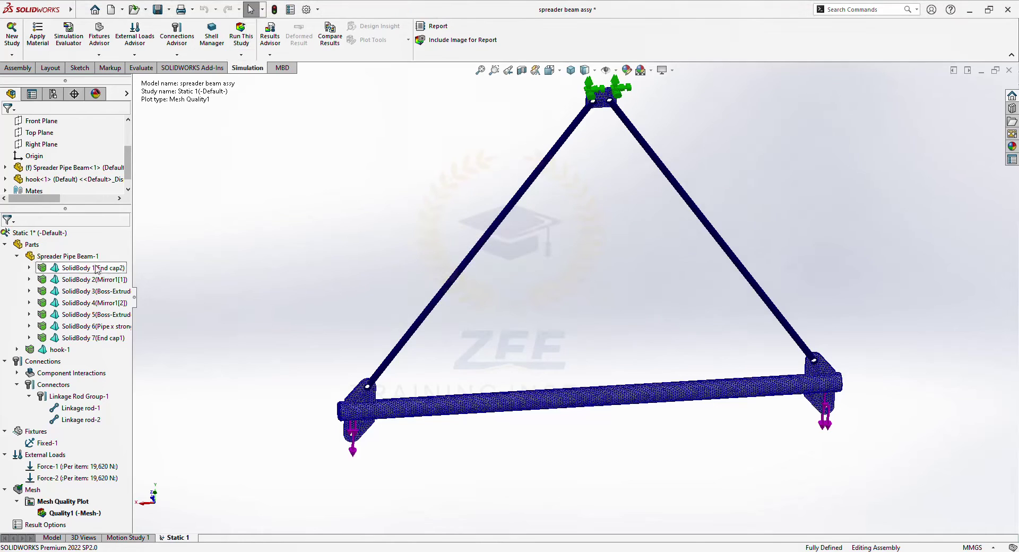
right_click(25, 232)
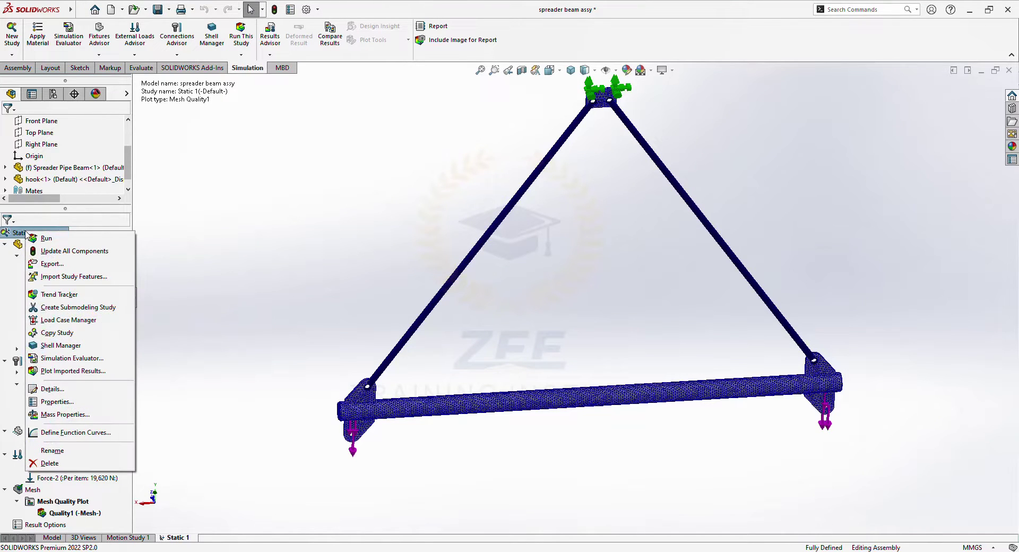
click(61, 249)
Apply the favourite material Cast Alloy Steel to all parts
click(5, 245)
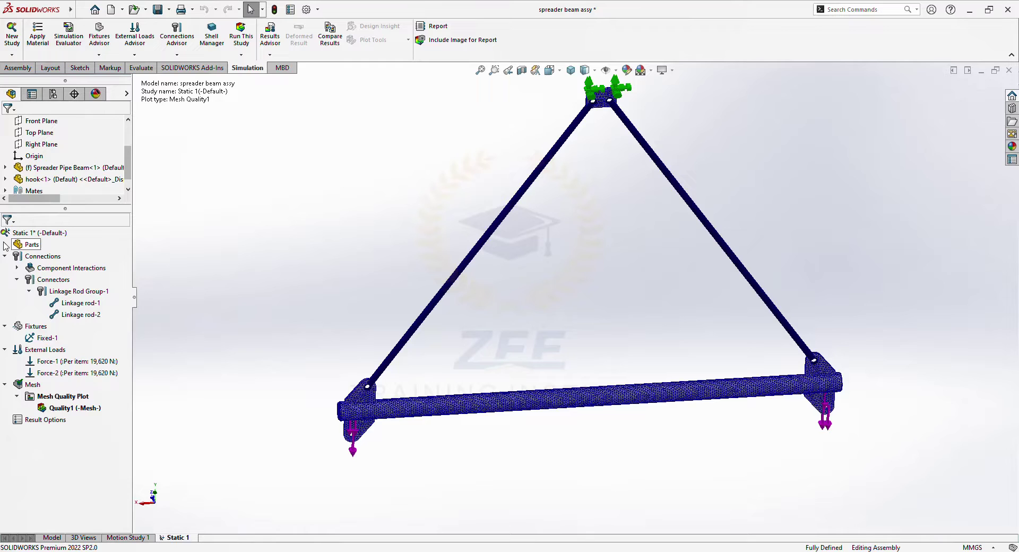
right_click(26, 248)
mouse_move(113, 272)
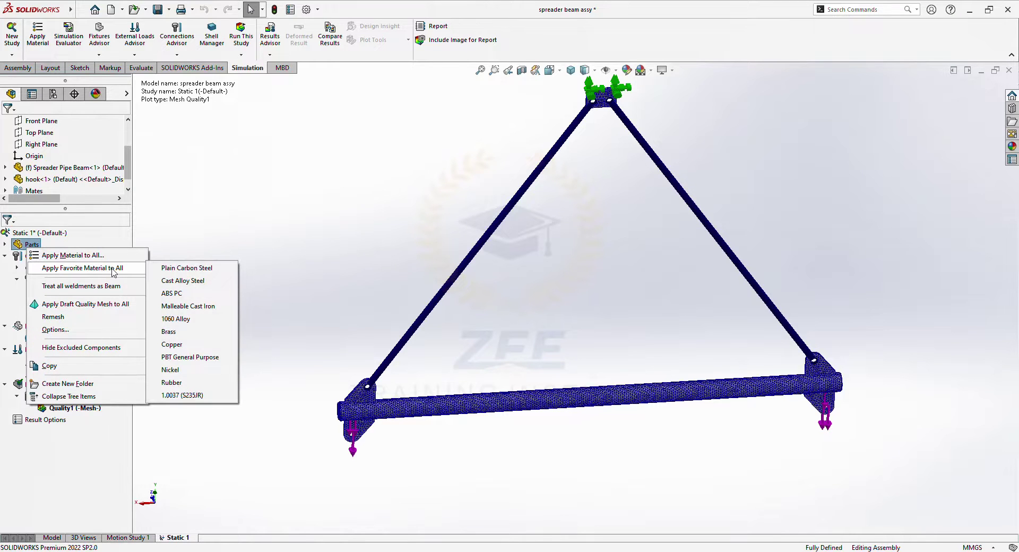
click(182, 280)
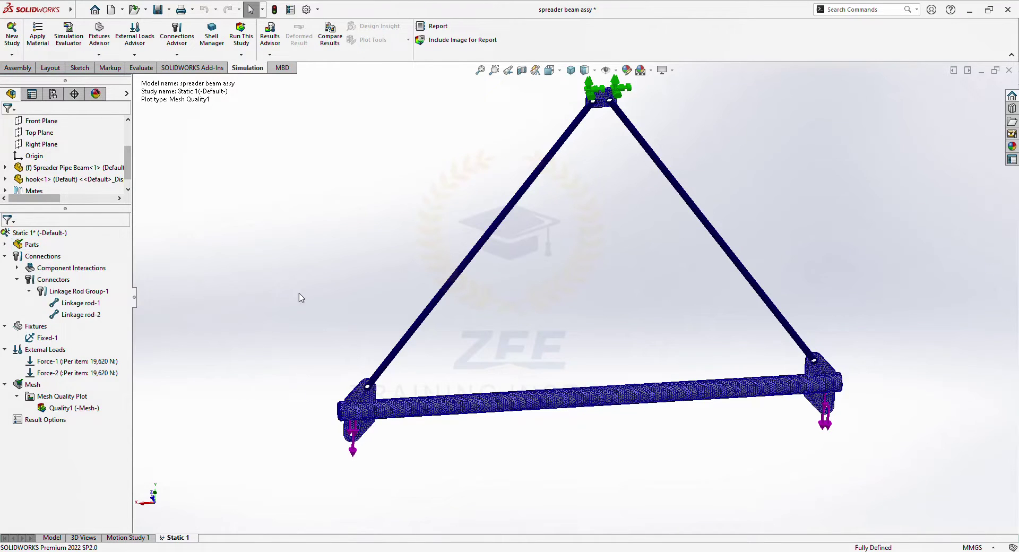
Run Static 1 until the von Mises stress plot peaking at 1.322e+08 N/m^2 appears
click(242, 38)
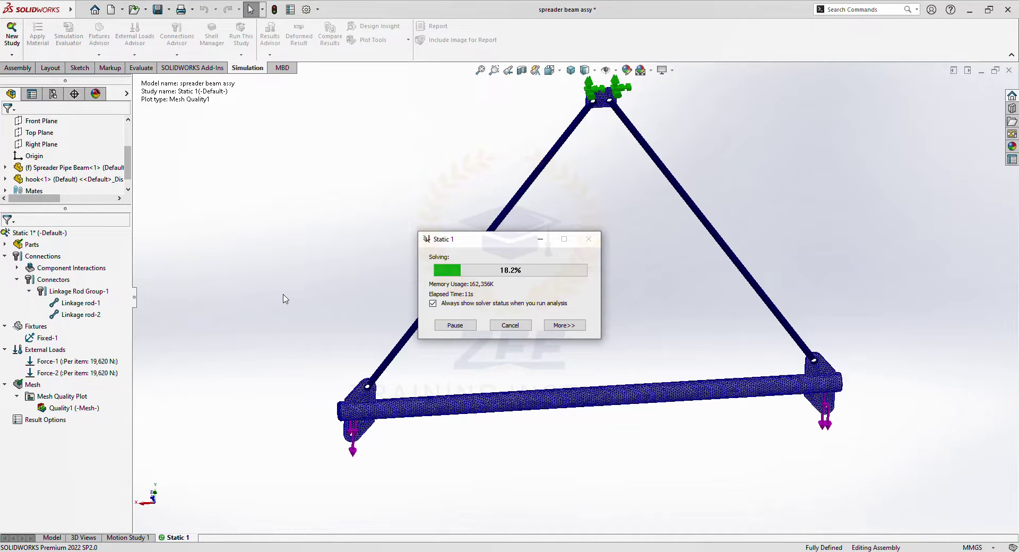
click(559, 325)
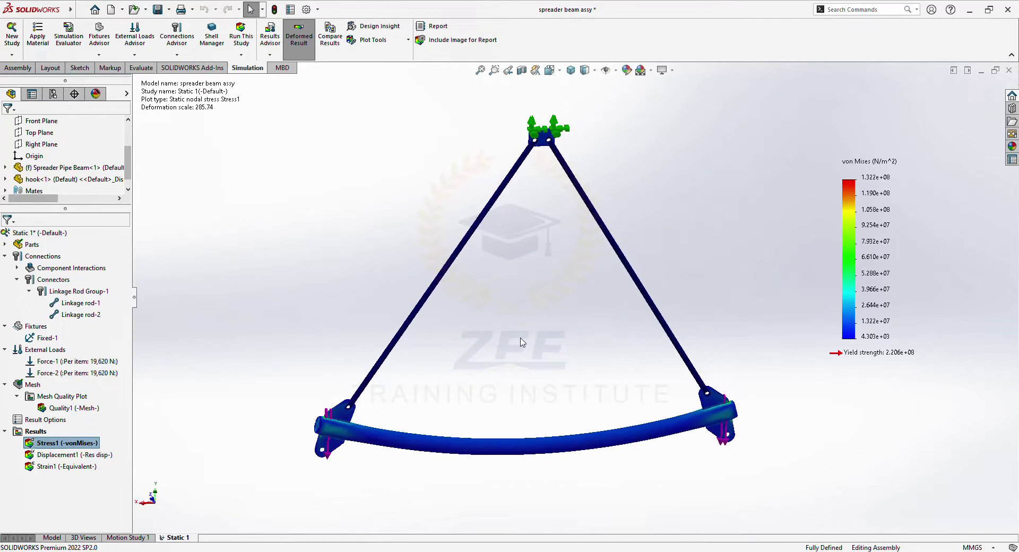
Switch the stress plot legend to floating number format
double_click(855, 258)
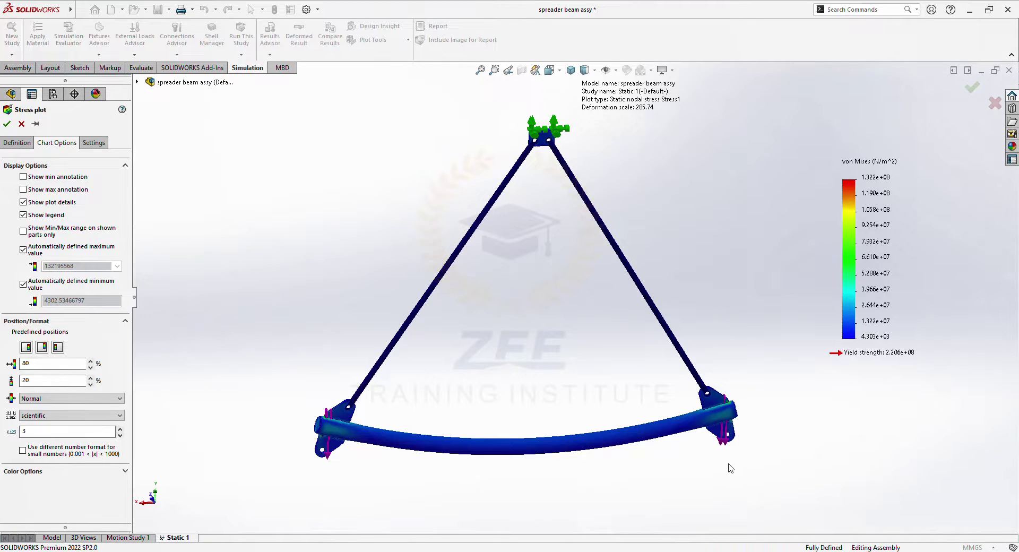
click(63, 416)
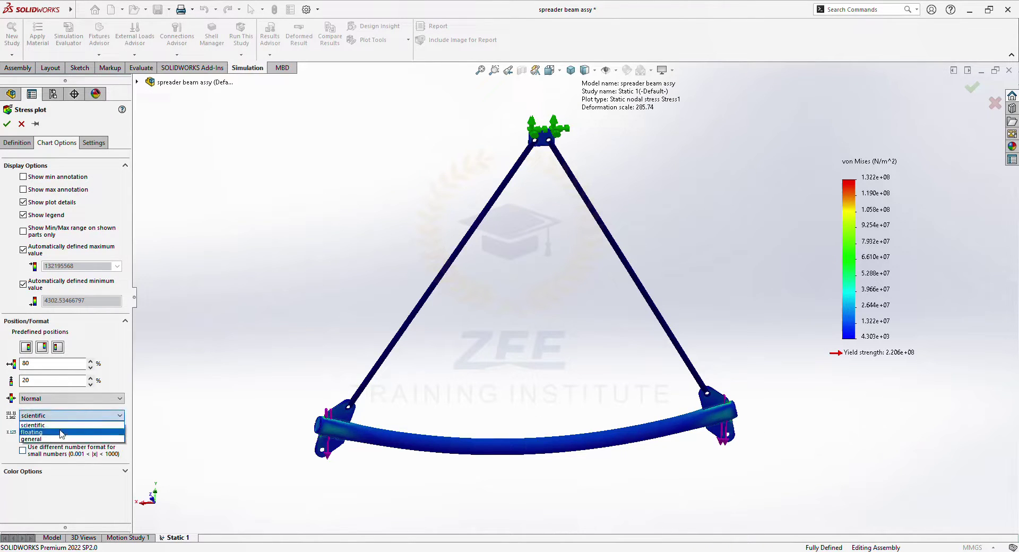
click(80, 431)
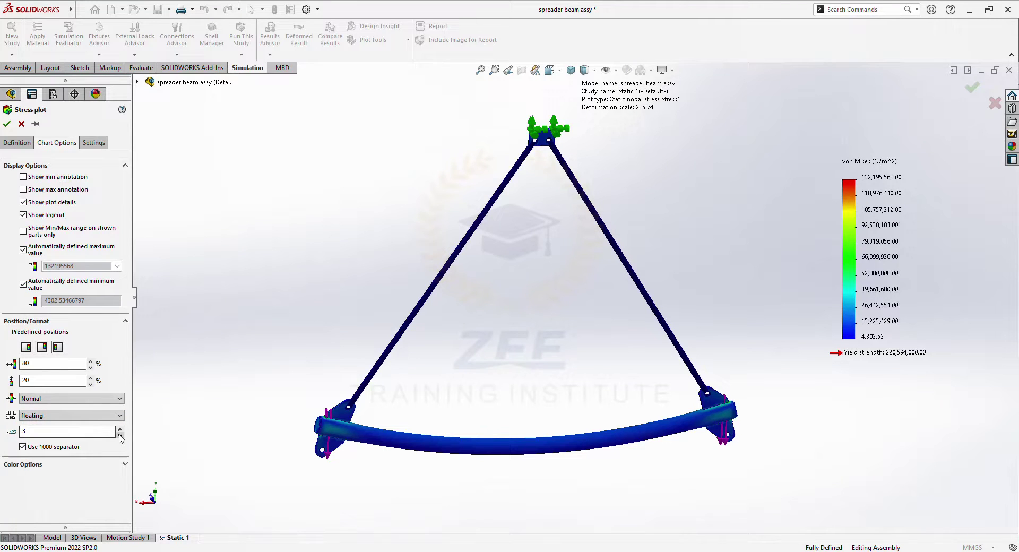
Show stress in N/mm^2 (MPa) at a user-defined deformation scale of 100, then save
click(20, 143)
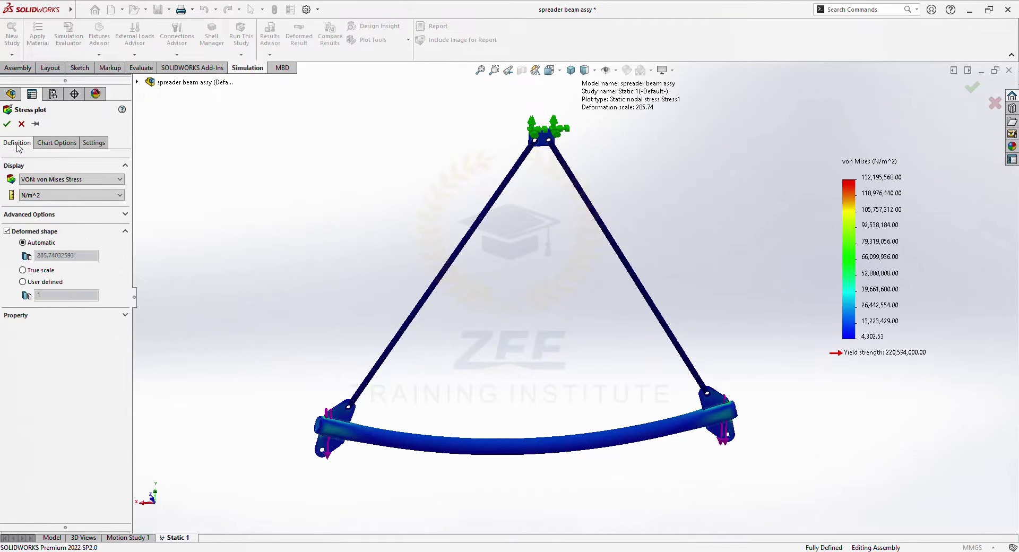
click(50, 195)
click(42, 218)
click(23, 282)
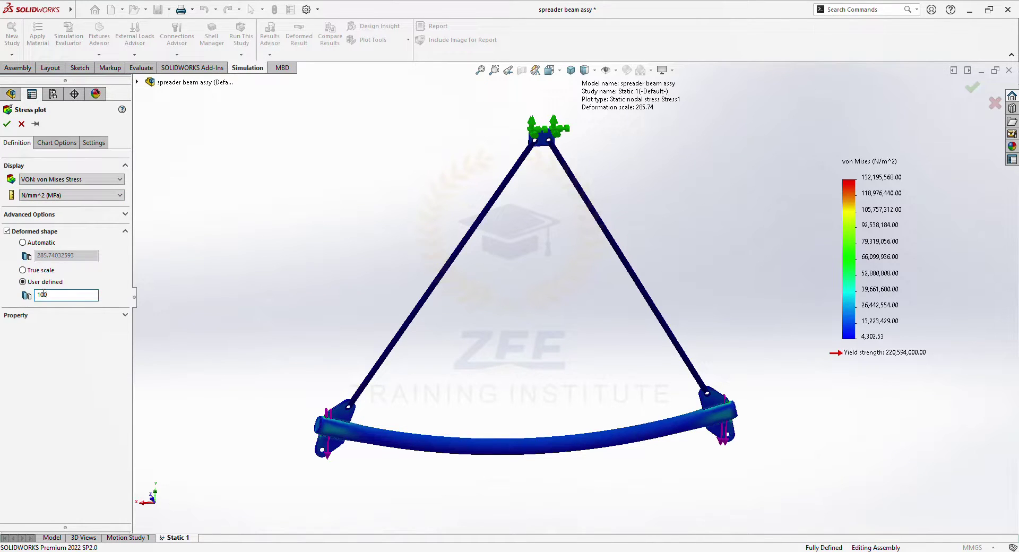
click(7, 124)
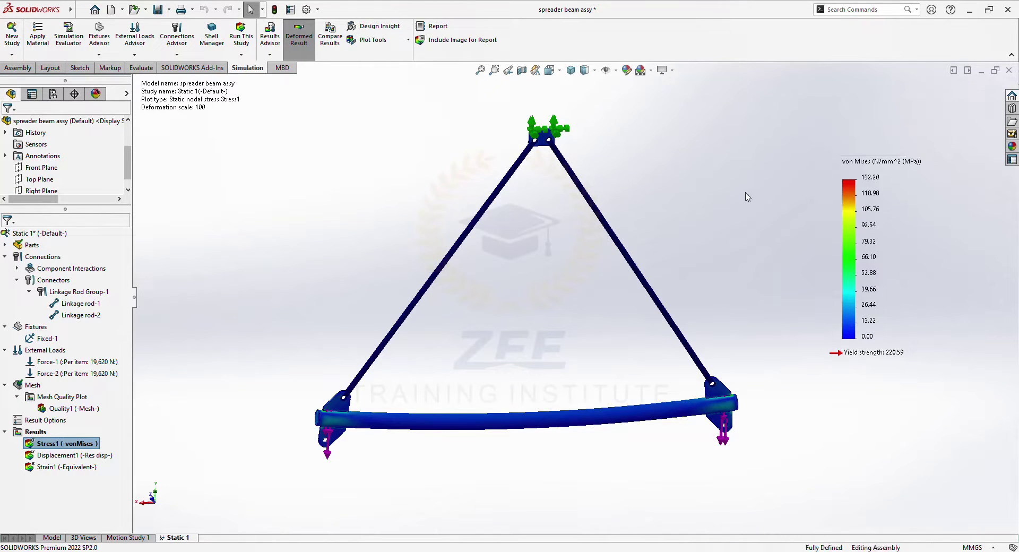
key(ctrl+s)
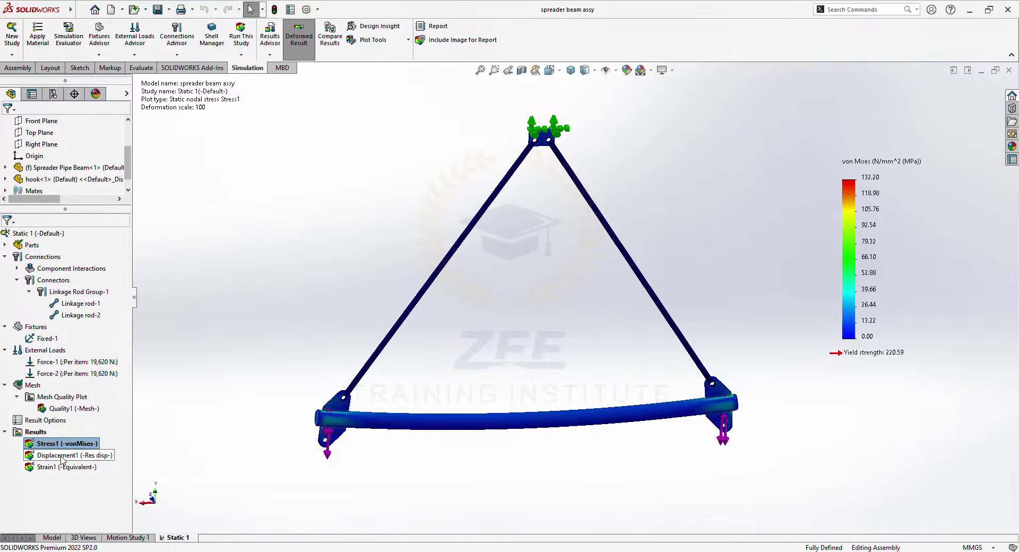
Display Displacement1 with its legend in floating notation at two decimals
double_click(61, 456)
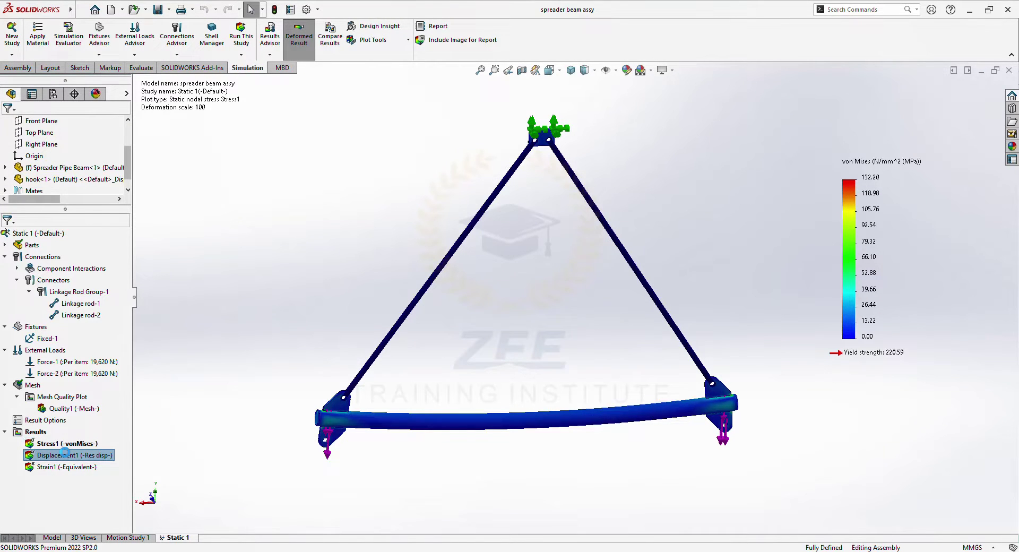
double_click(883, 236)
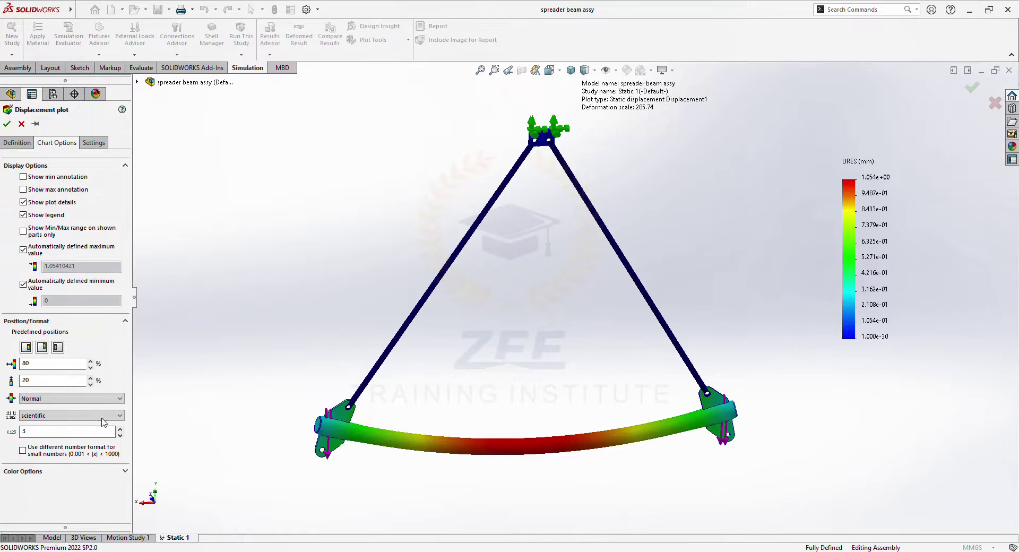
click(99, 421)
click(92, 423)
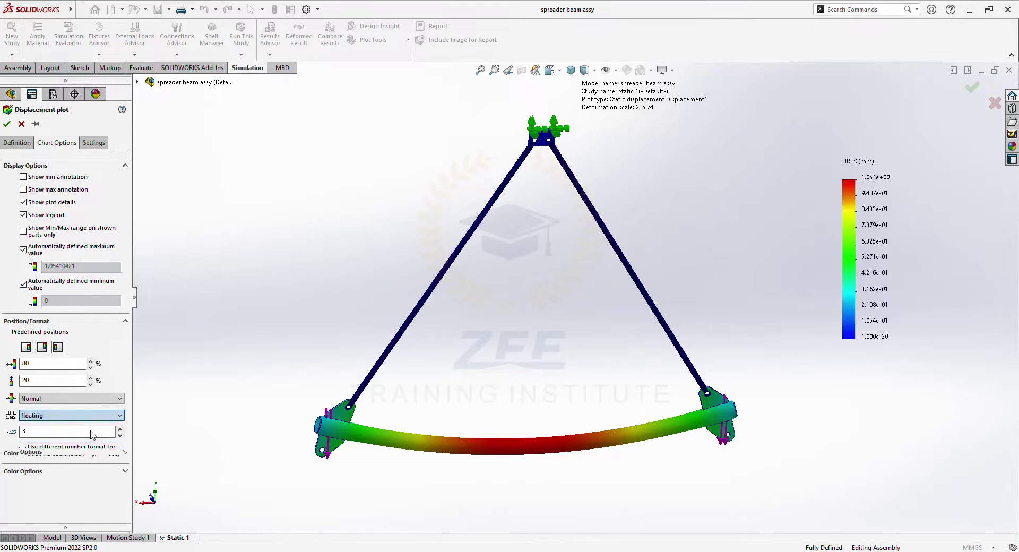
click(120, 435)
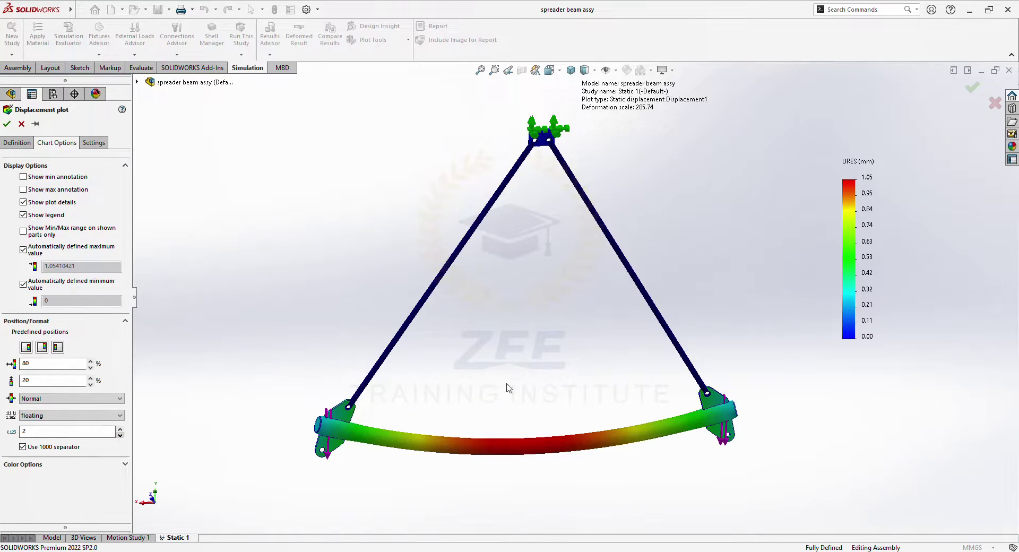
Give the displacement plot a user-defined deformation scale of 100
click(17, 143)
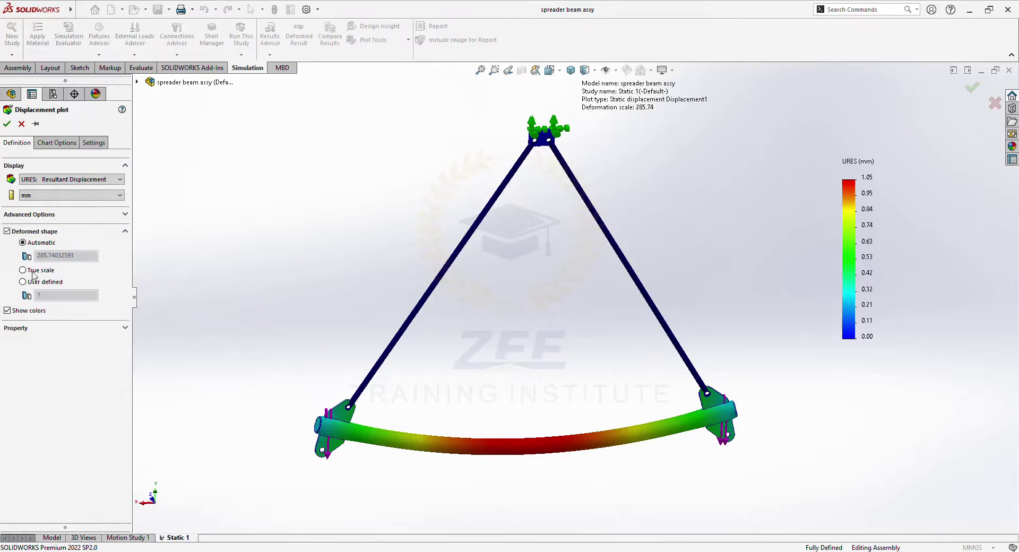
click(23, 281)
click(48, 294)
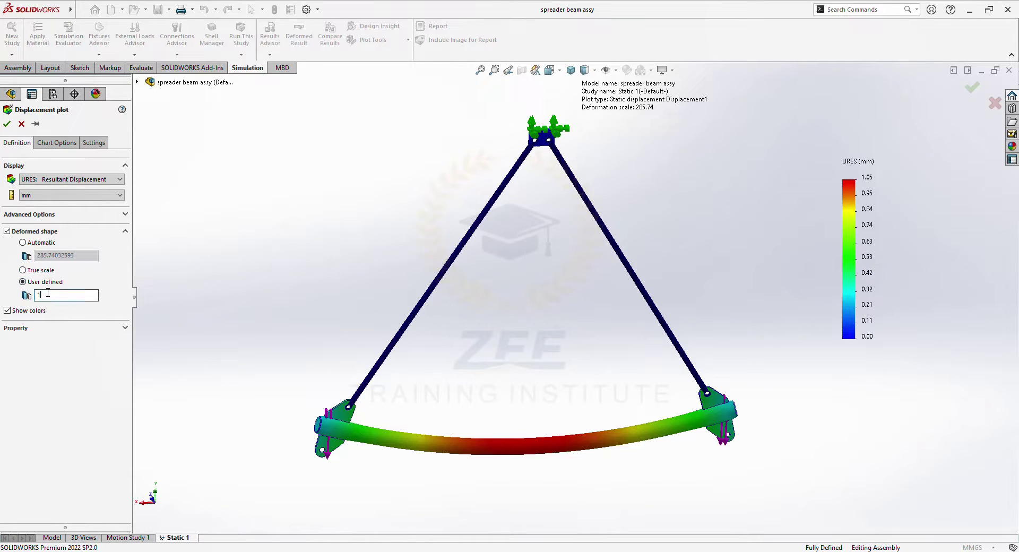
click(7, 123)
Delete the Strain1 plot from Results
right_click(74, 467)
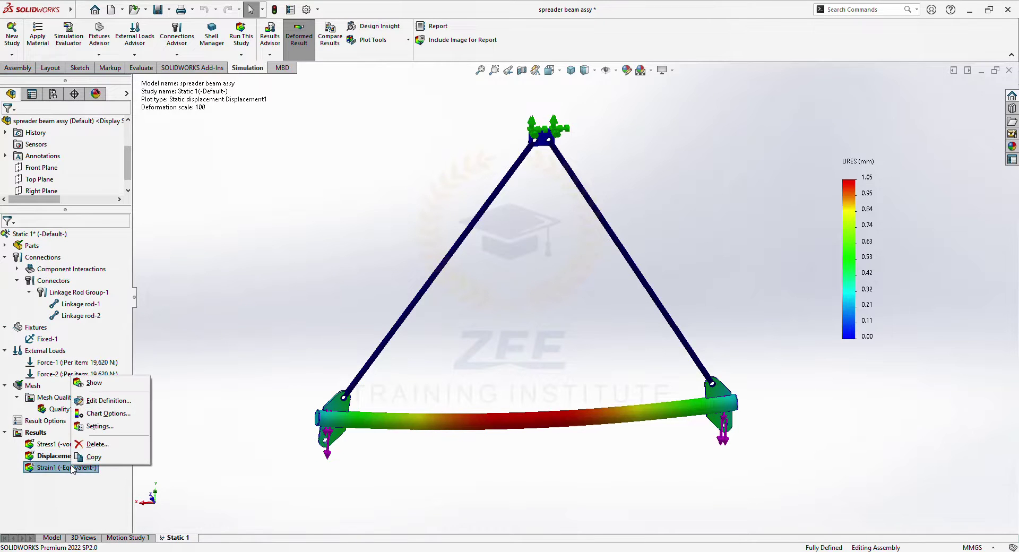
click(90, 444)
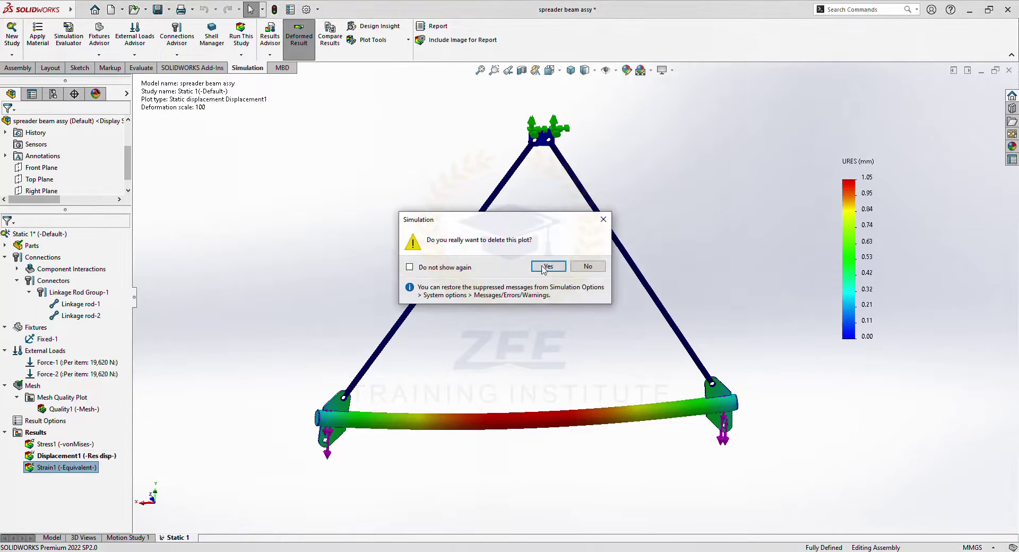
click(547, 266)
Create a Factor of Safety plot from the Results folder using the default settings
right_click(37, 436)
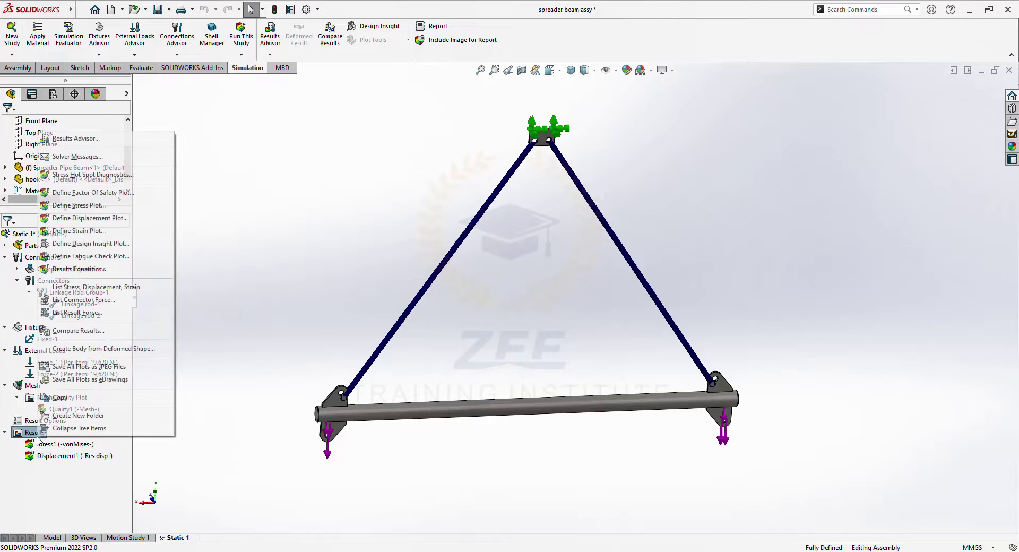
click(93, 193)
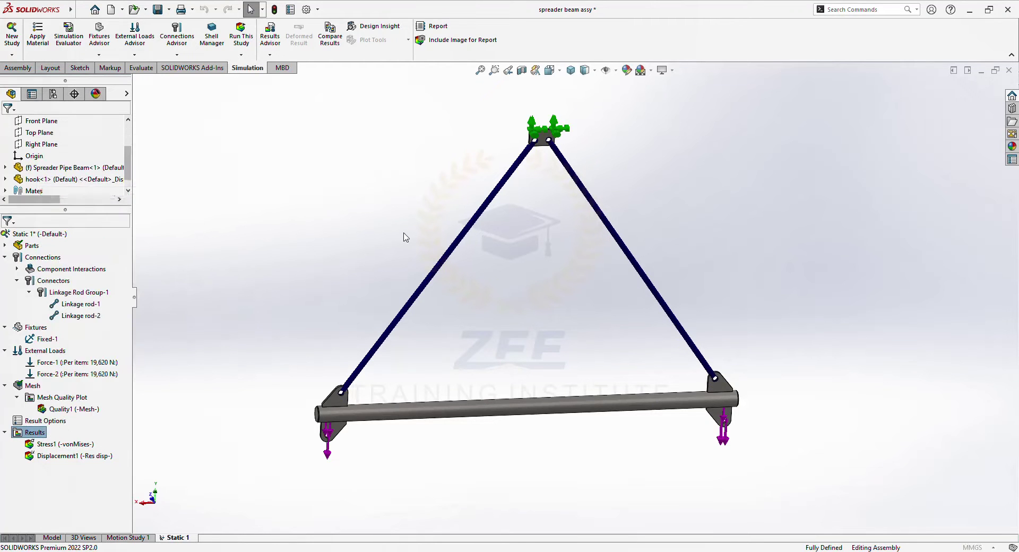
click(126, 123)
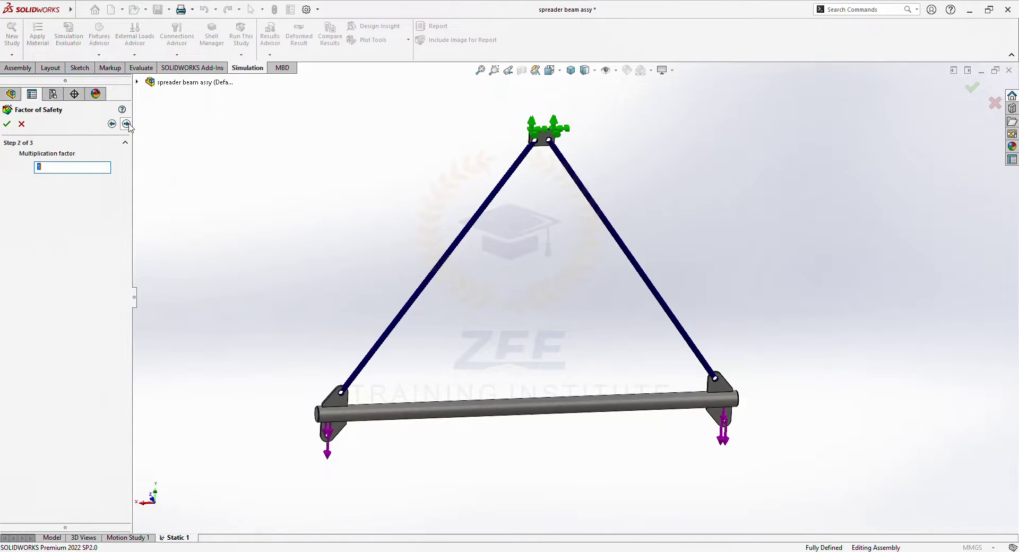
click(126, 124)
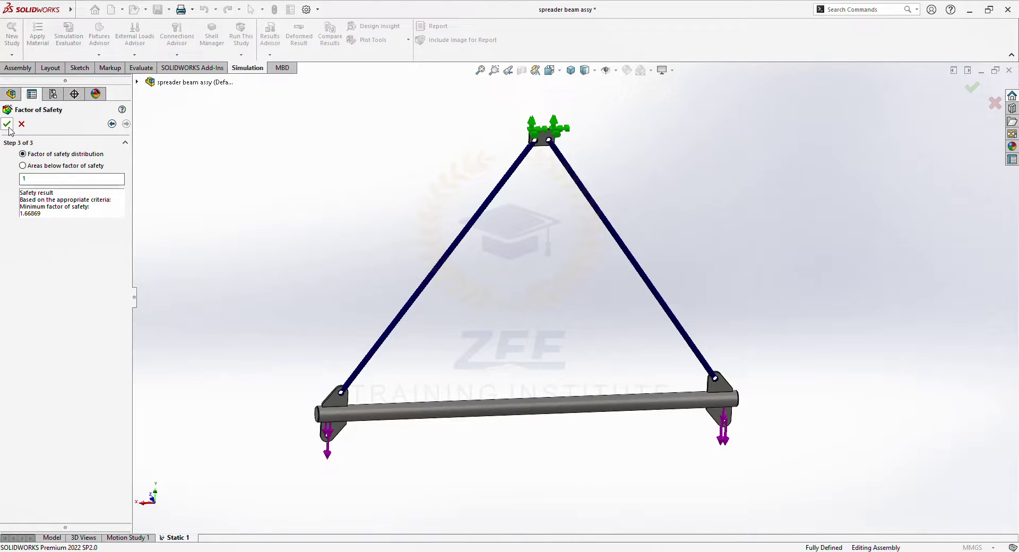
key(Return)
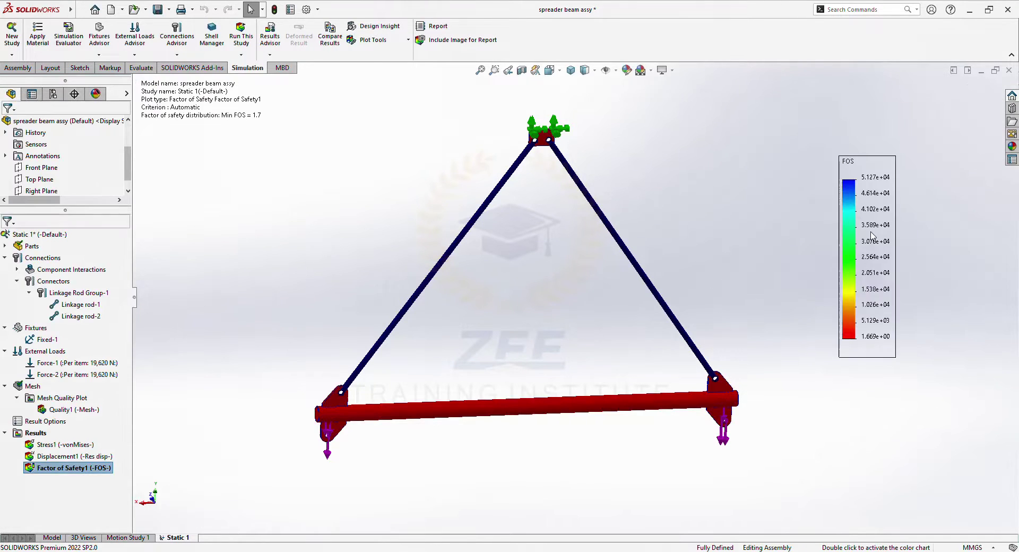
Set the FOS legend to a manual range, maximum 100 and minimum 1
double_click(872, 235)
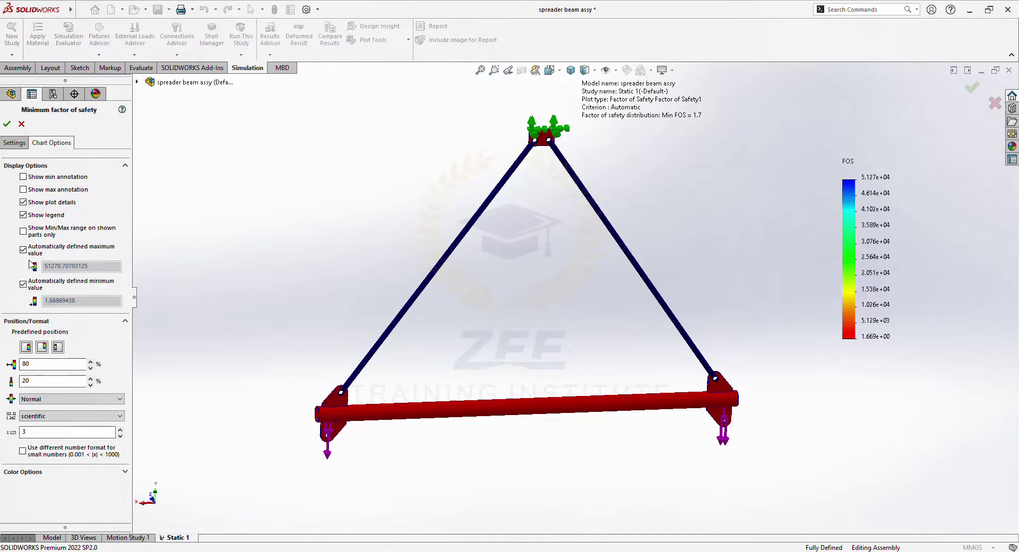
click(23, 251)
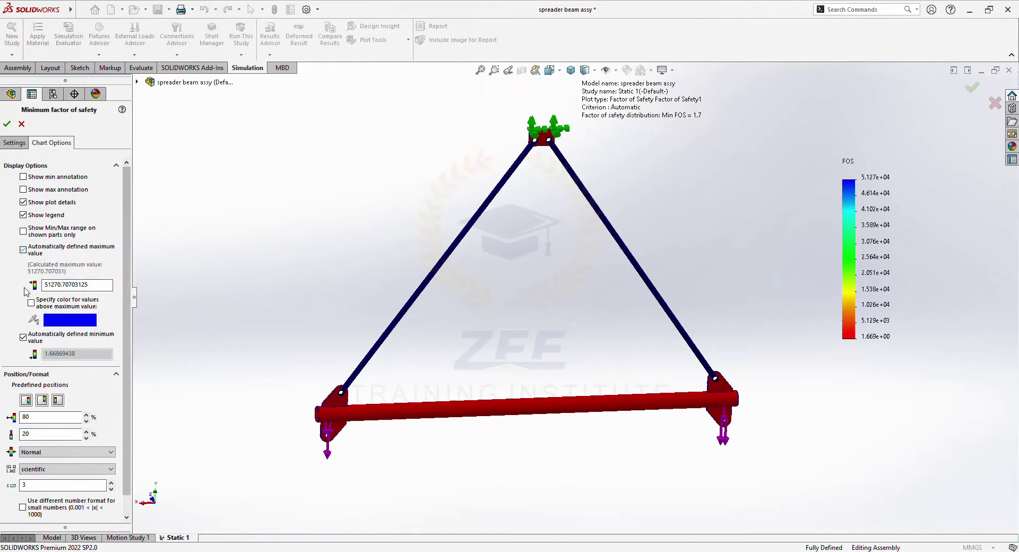
click(23, 337)
double_click(92, 285)
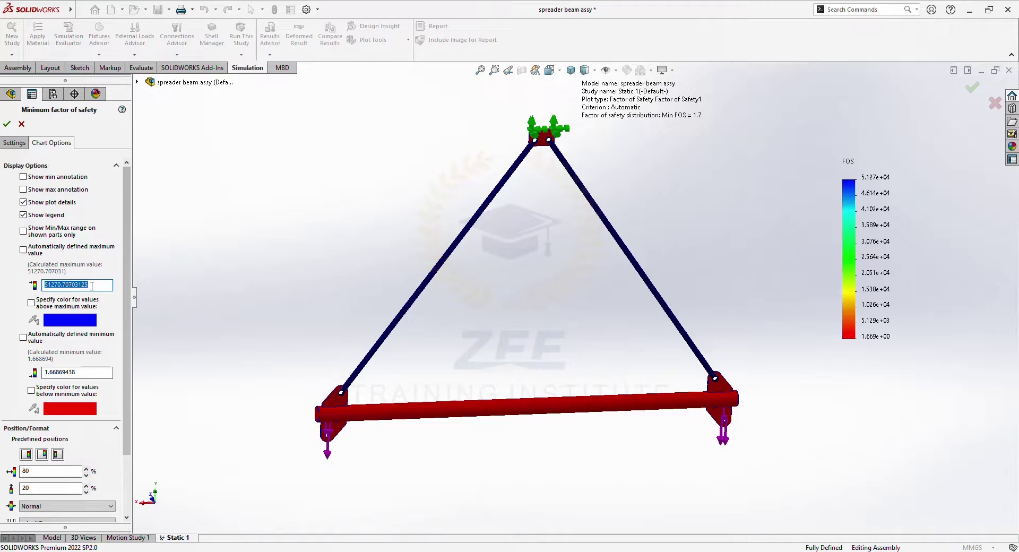
text(100)
double_click(87, 374)
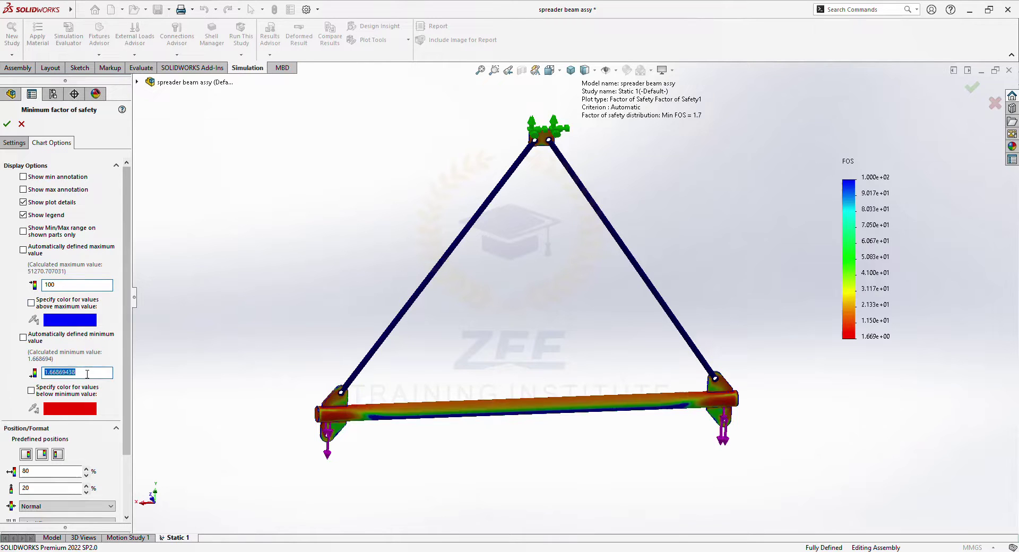
text(1)
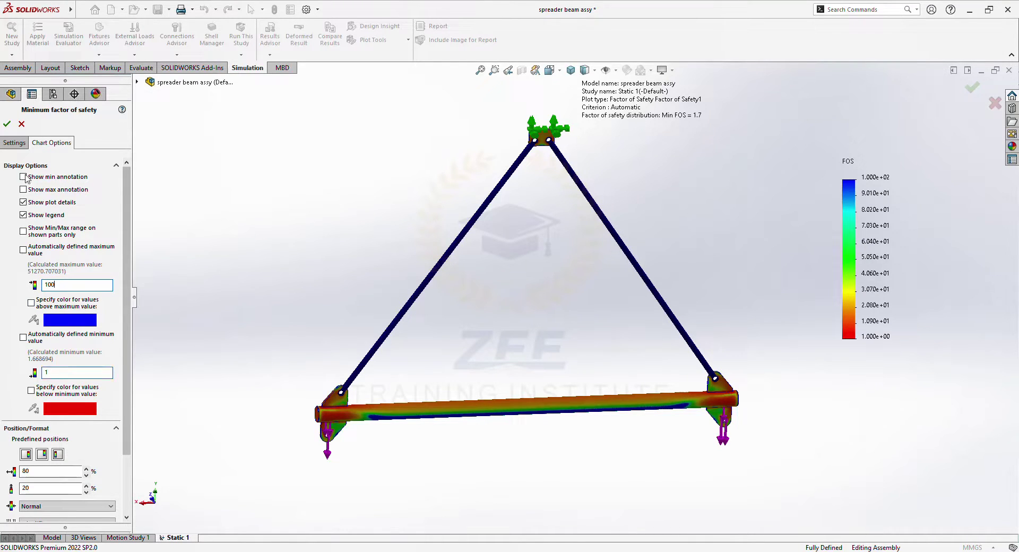
Apply the 1–100 FOS legend range, save the study, and display the Stress1 plot
click(7, 123)
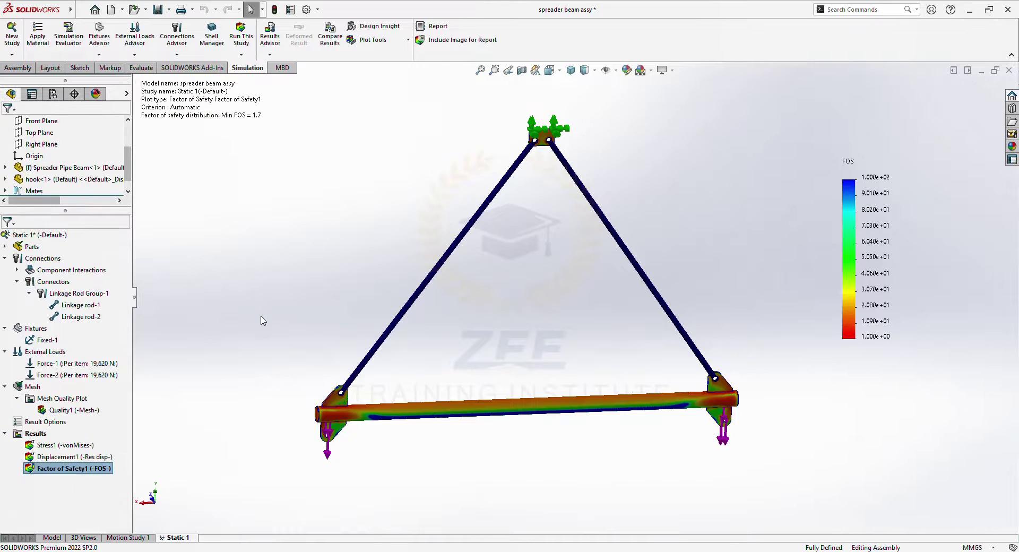
key(ctrl+s)
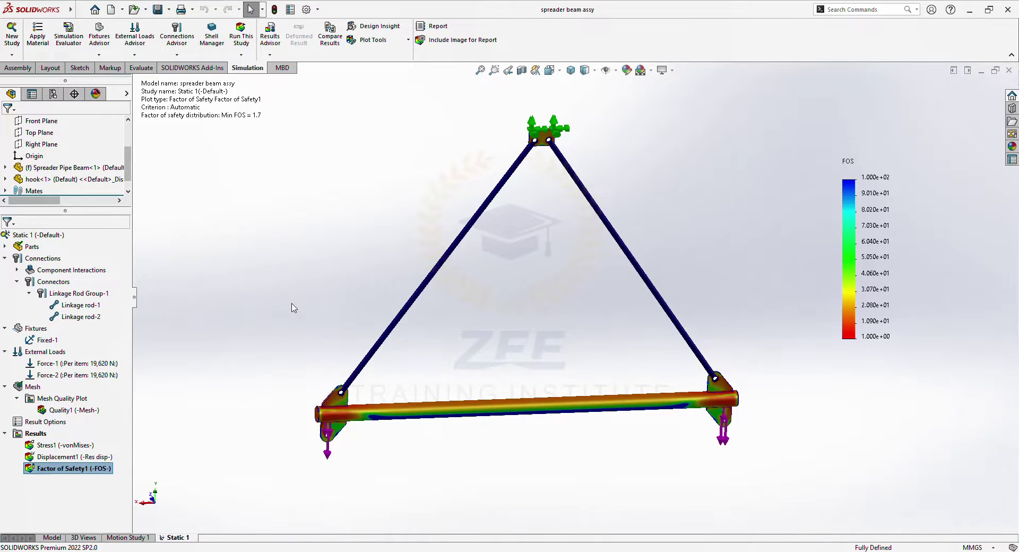
double_click(69, 444)
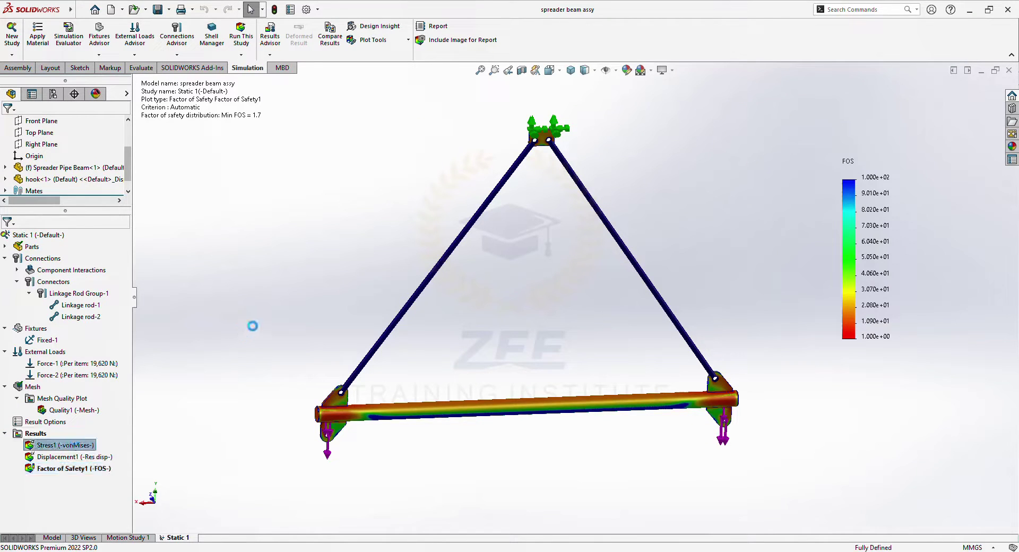
Turn the Stress1 plot to a straight-on front view and zoom to fit
key(space)
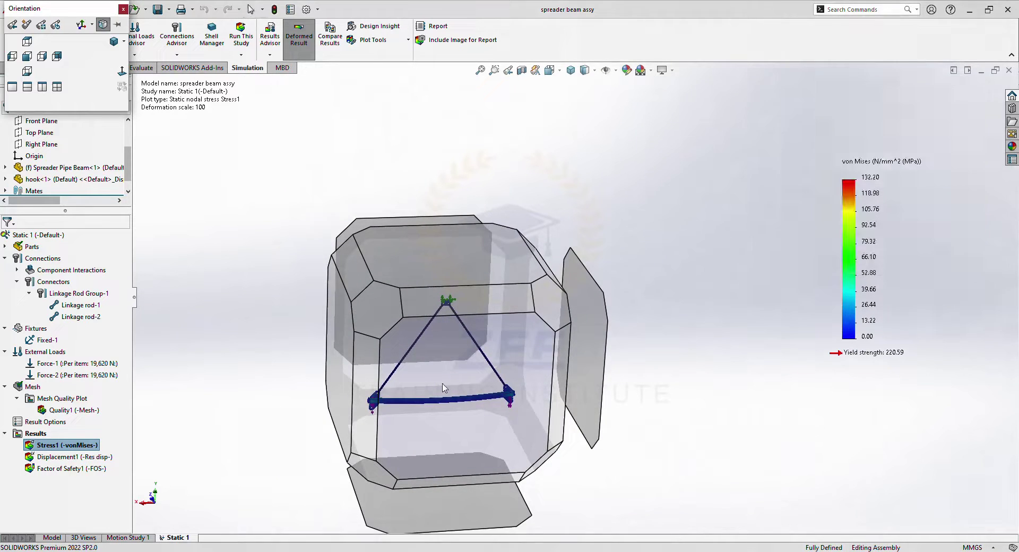
click(445, 387)
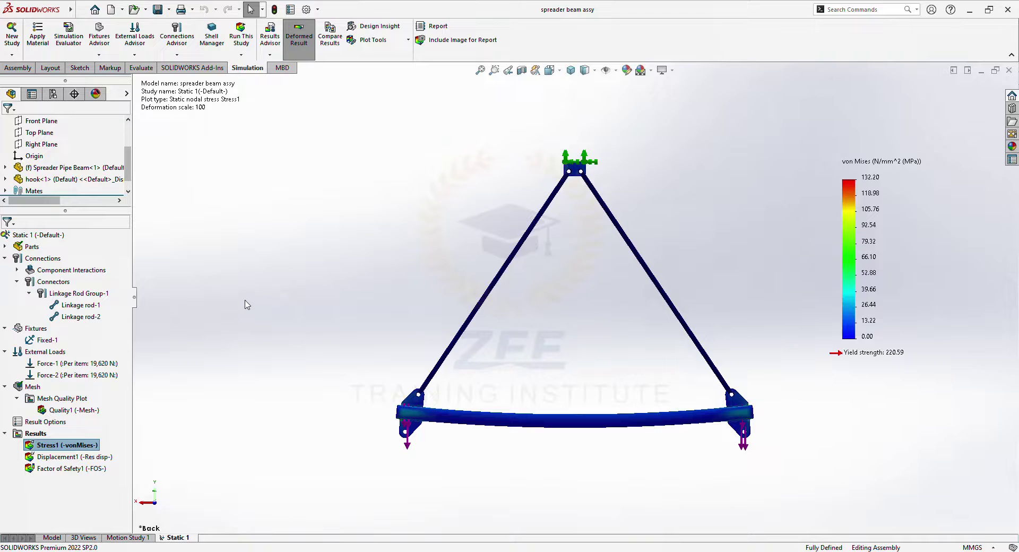
click(69, 307)
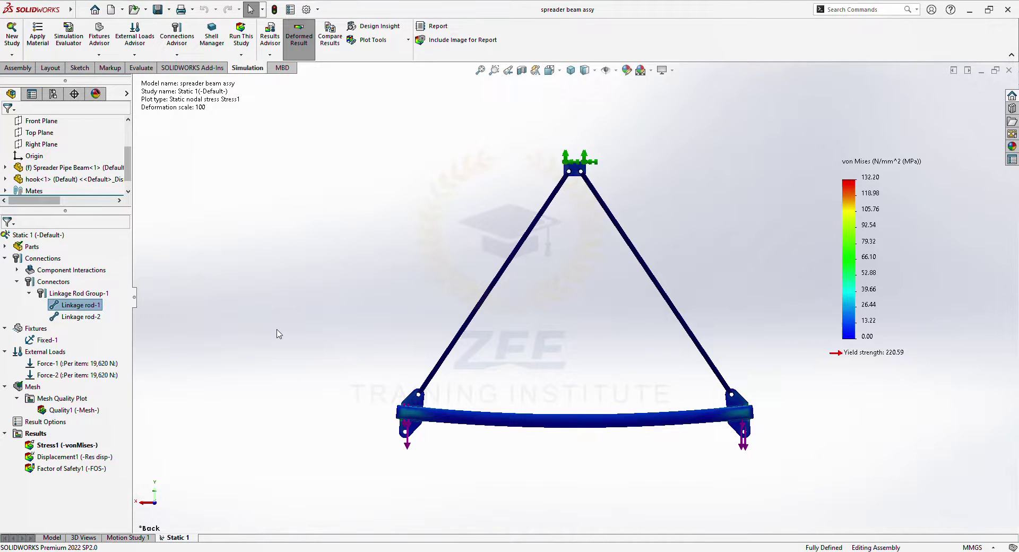
key(f)
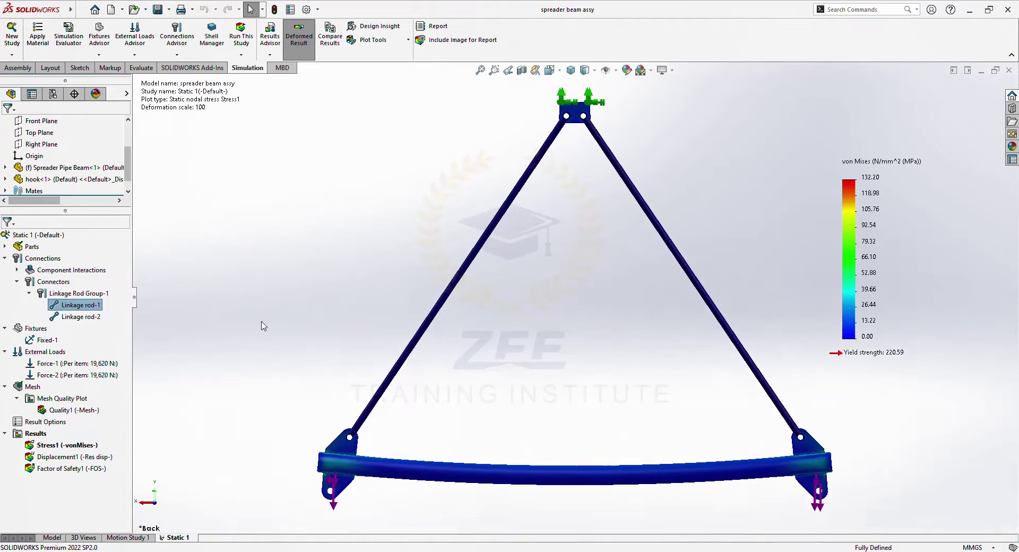
Animate the Stress1 deformation plot with an adjusted playback speed
key(z)
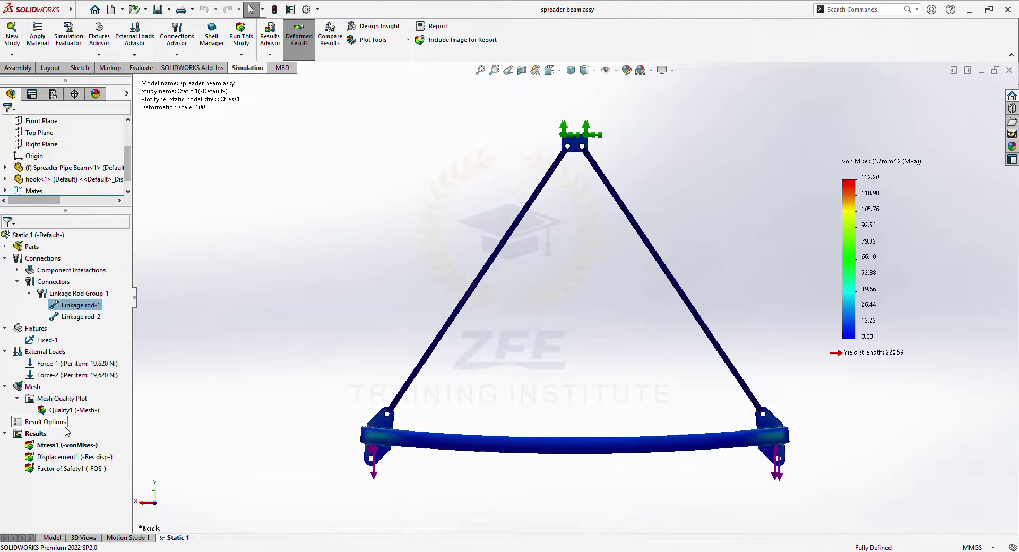
right_click(61, 452)
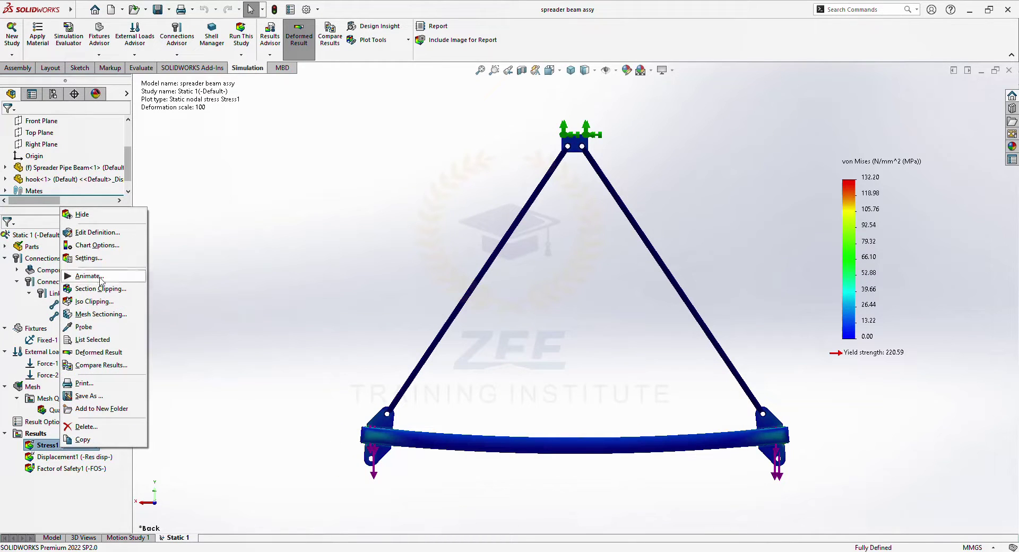
click(80, 276)
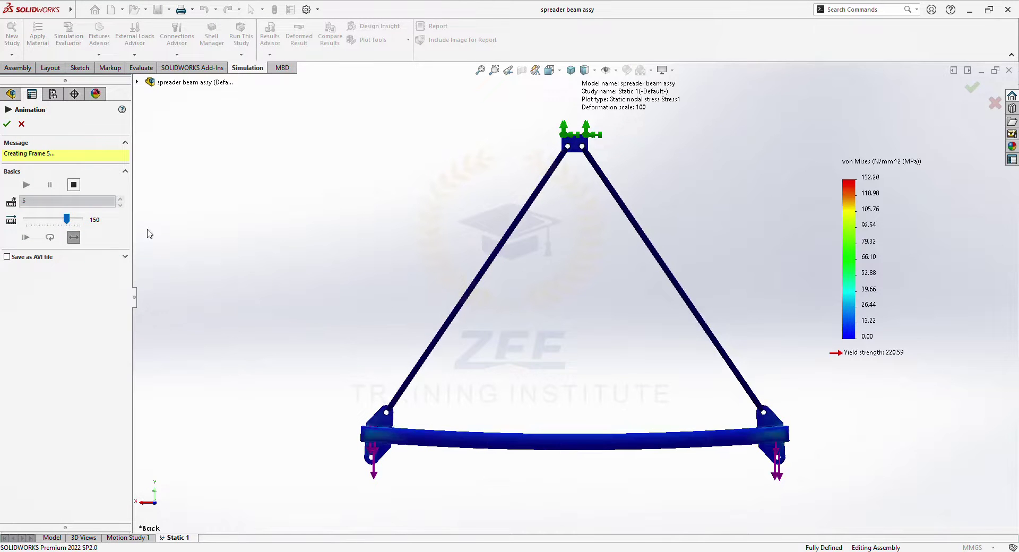
drag(66, 226, 26, 227)
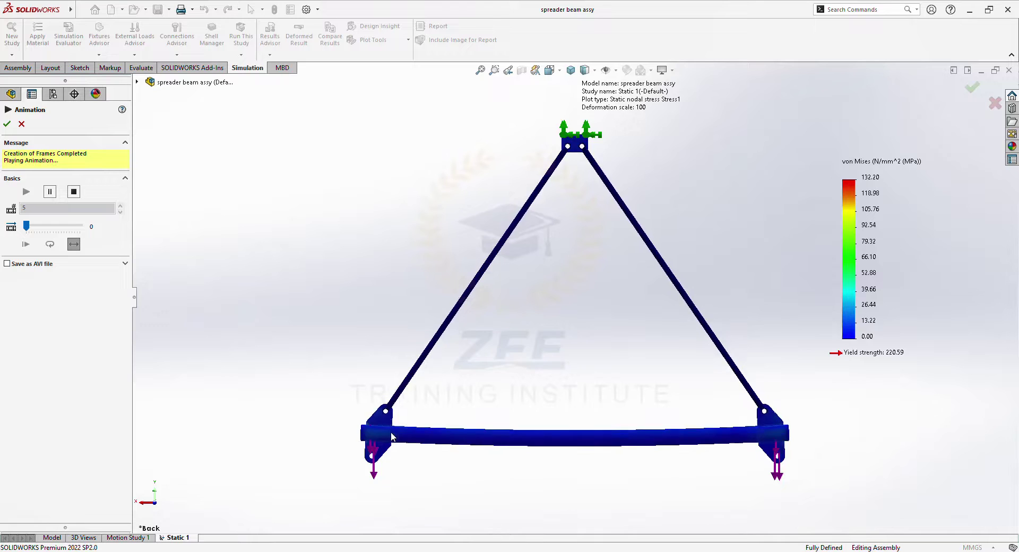
scroll(348, 456, down, 8)
scroll(546, 349, down, 6)
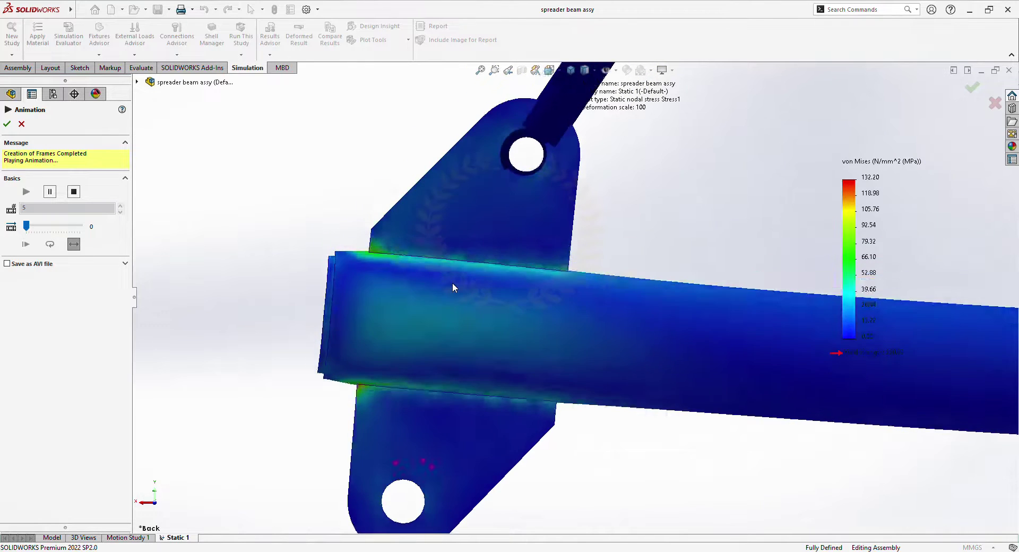
Close the animation and orbit to a close-up of stress where the pipe meets the end lug
middle_drag(431, 290, 464, 336)
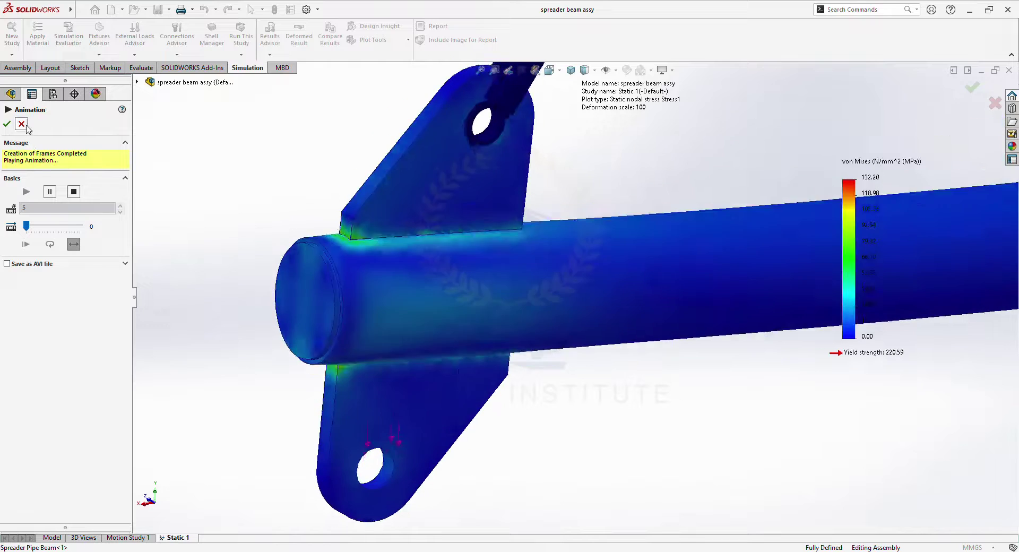
key(Escape)
middle_drag(460, 307, 534, 274)
scroll(675, 284, down, 10)
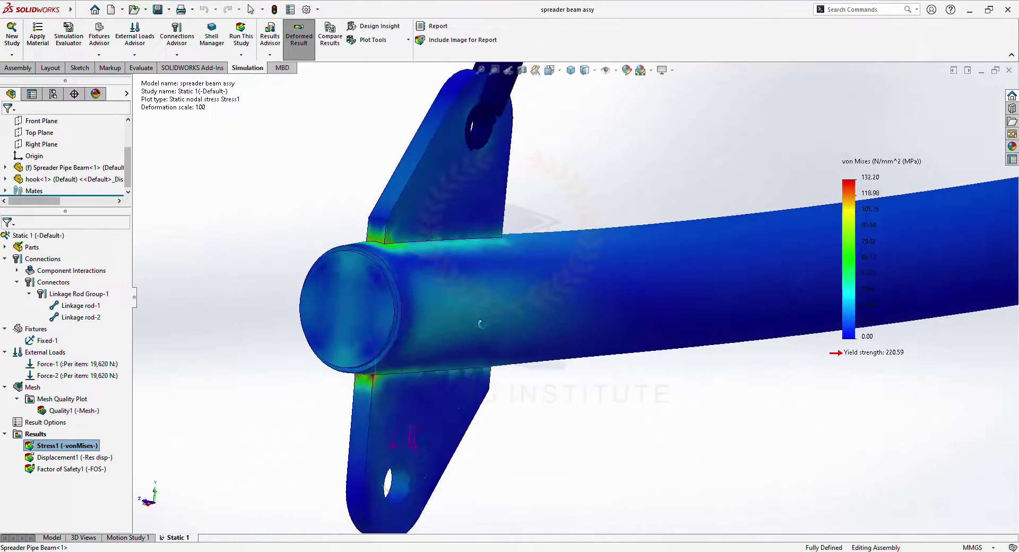
scroll(663, 287, up, 10)
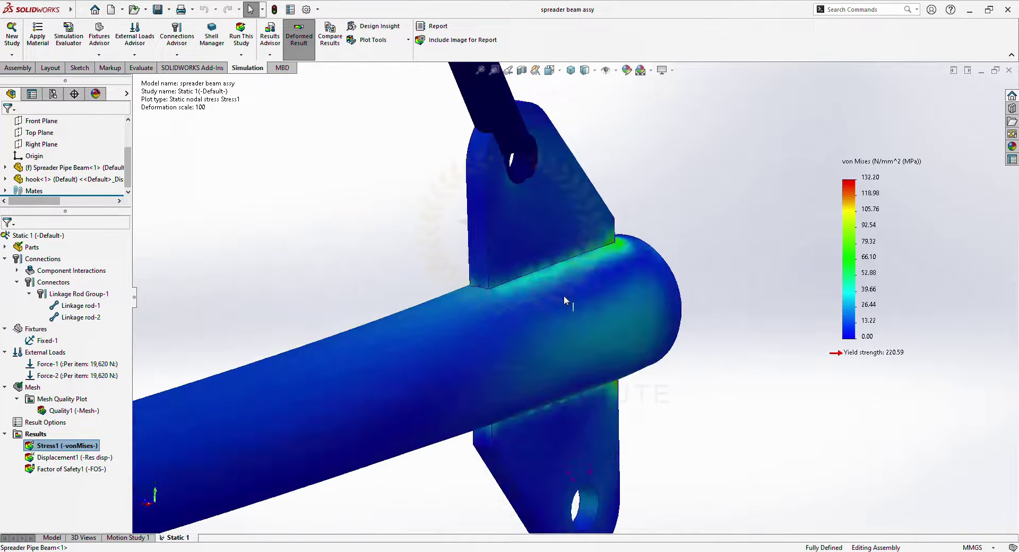
middle_drag(493, 300, 477, 312)
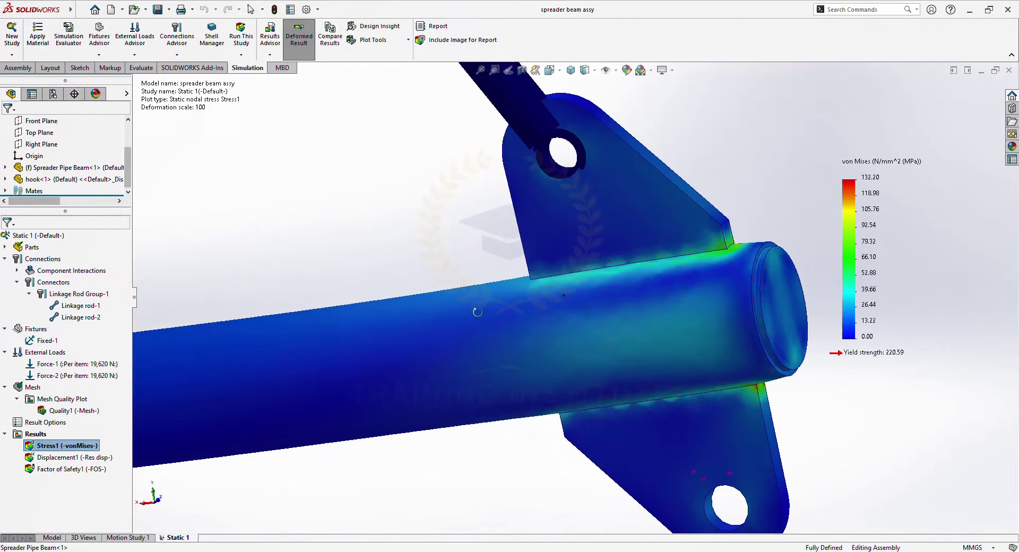
Display the Displacement1 URES plot in a flat back view
double_click(58, 458)
scroll(509, 367, down, 10)
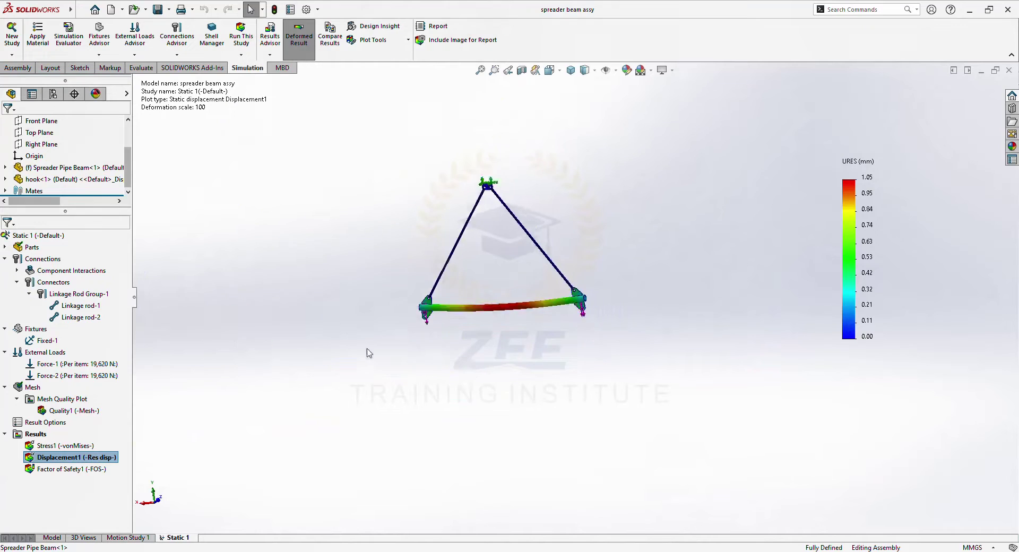
scroll(553, 307, up, 5)
key(space)
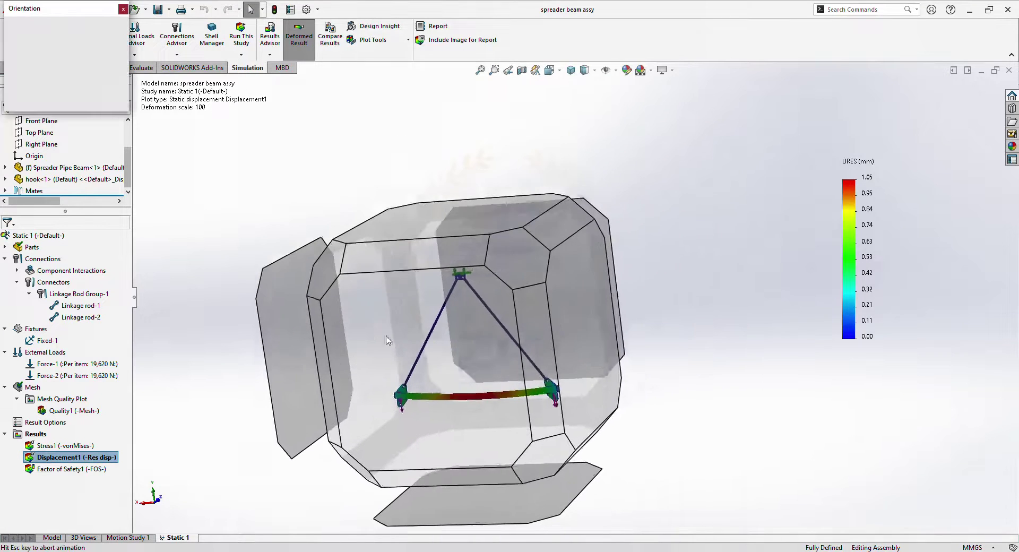
click(387, 348)
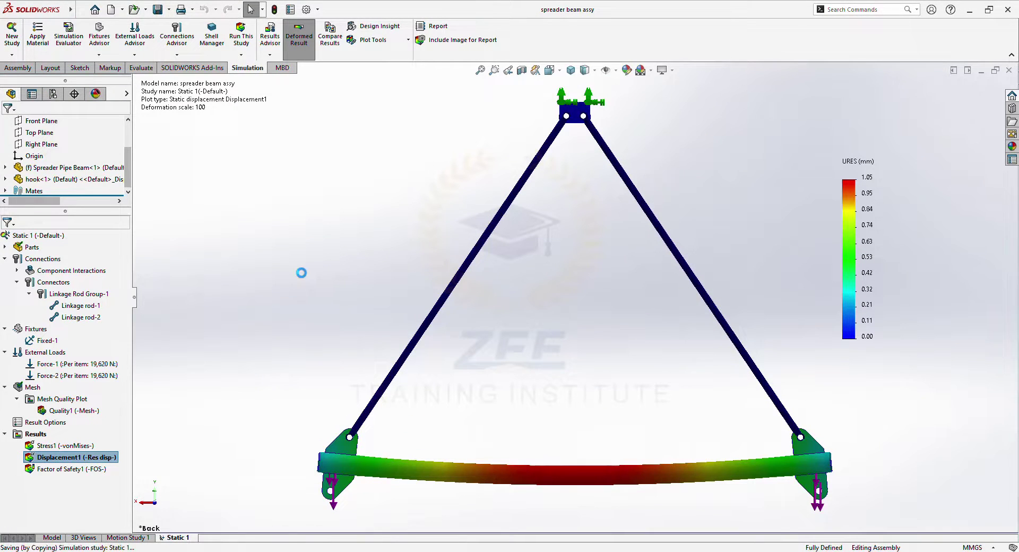